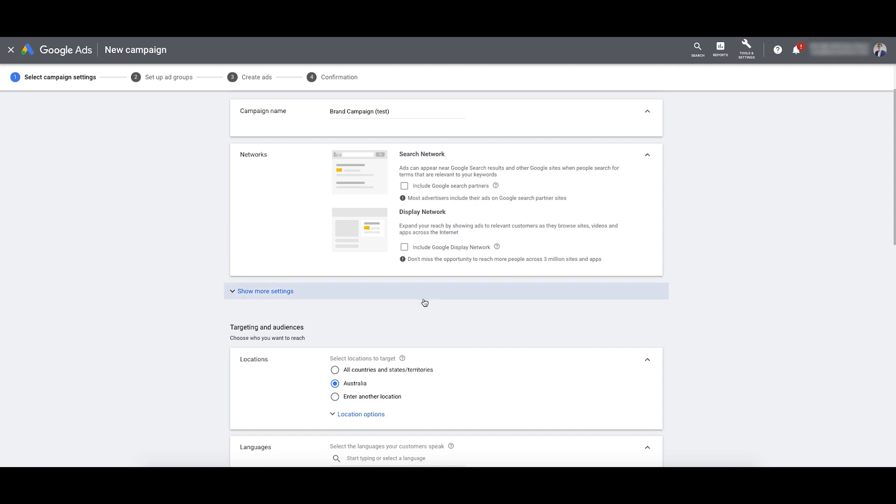
Step: Set the location option to target people in or regularly in your targeted locations
left_click(318, 296)
scroll(334, 280, "down", 1)
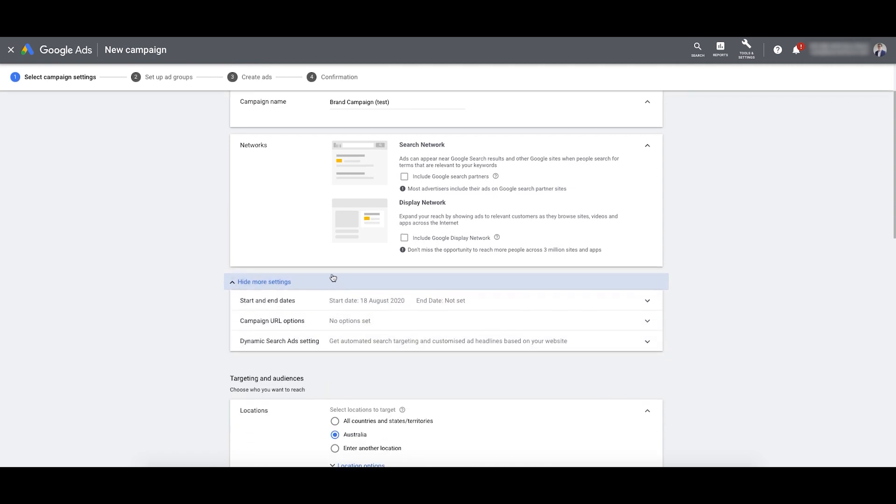
scroll(390, 282, "down", 3)
left_click(358, 338)
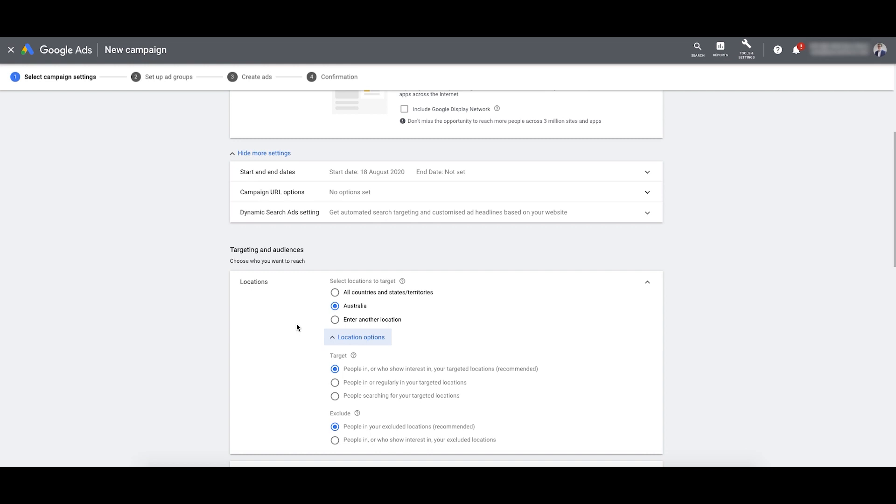
scroll(308, 338, "down", 2)
left_click(335, 286)
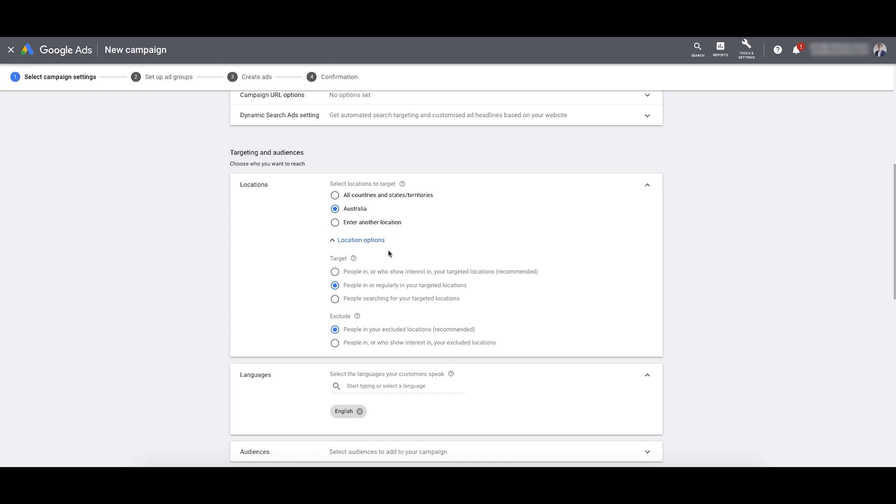
Step: Enter a daily budget of $5.00 for the campaign
scroll(400, 305, "down", 2)
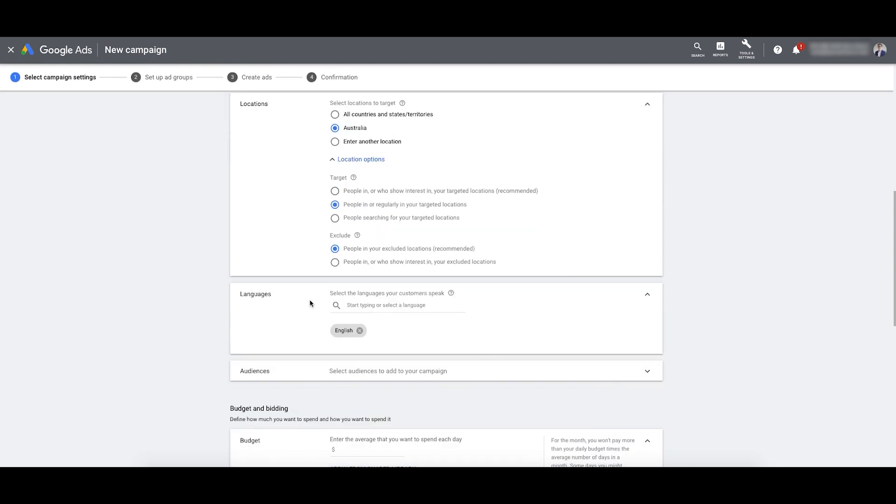
scroll(384, 326, "down", 3)
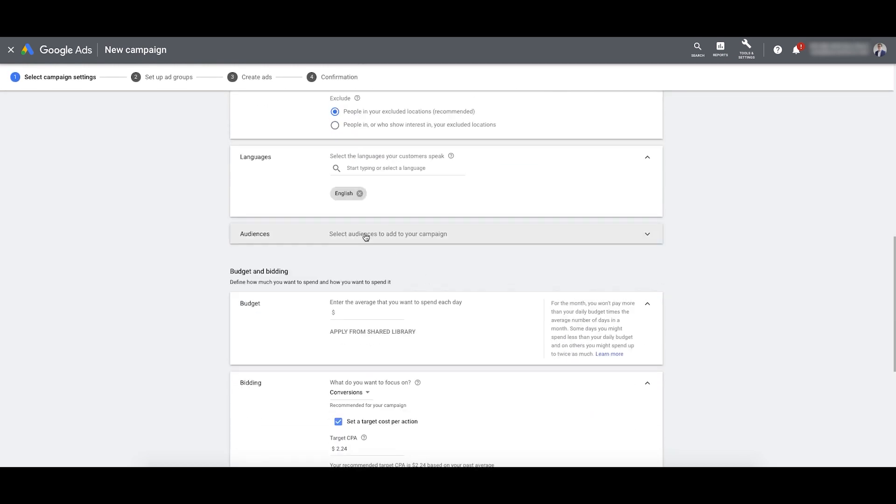
left_click(362, 312)
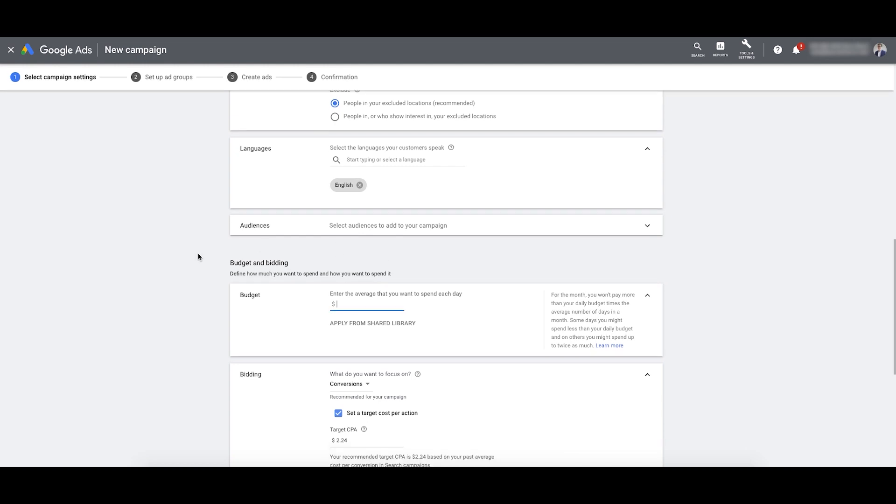
type("5")
Step: Keep Conversions as the bidding focus, then switch the bid strategy to Manual CPC
scroll(208, 272, "down", 1)
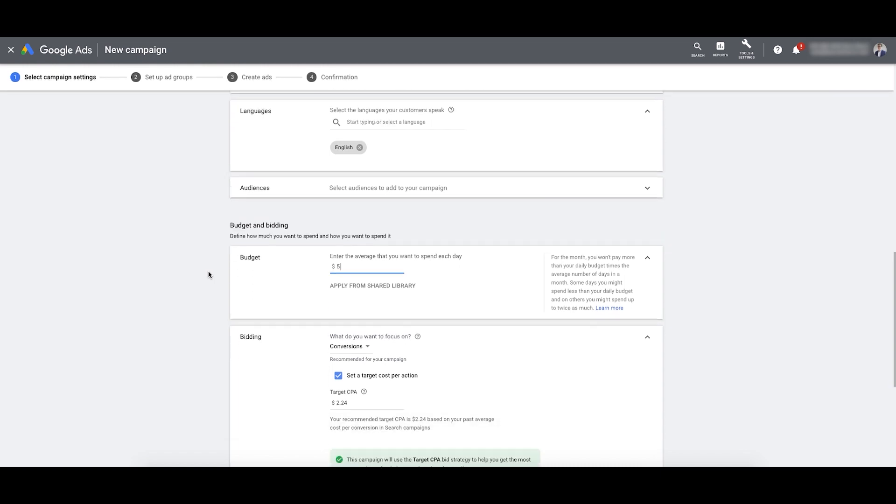
scroll(225, 271, "down", 1)
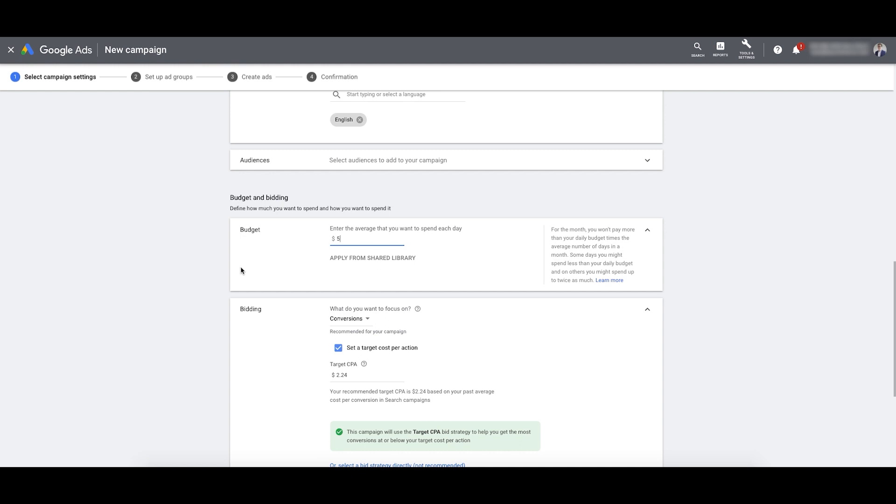
scroll(295, 251, "down", 1)
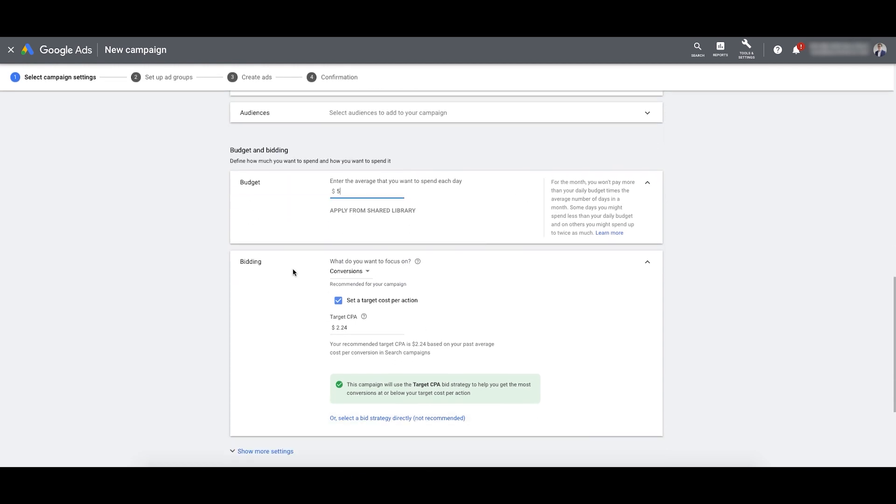
left_click(346, 275)
left_click(427, 296)
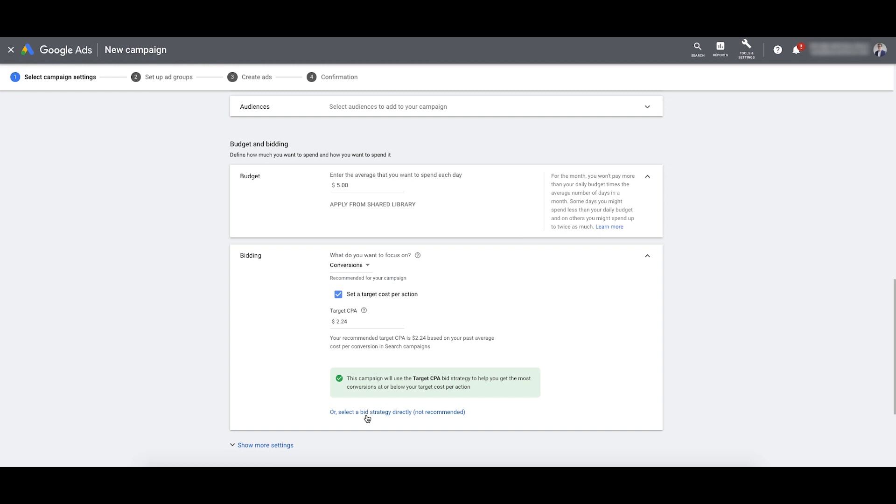
left_click(400, 417)
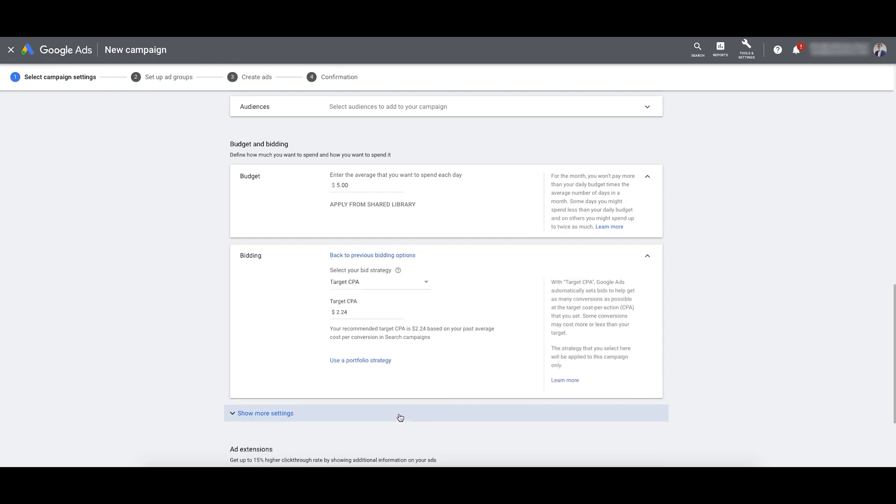
left_click(365, 287)
left_click(359, 403)
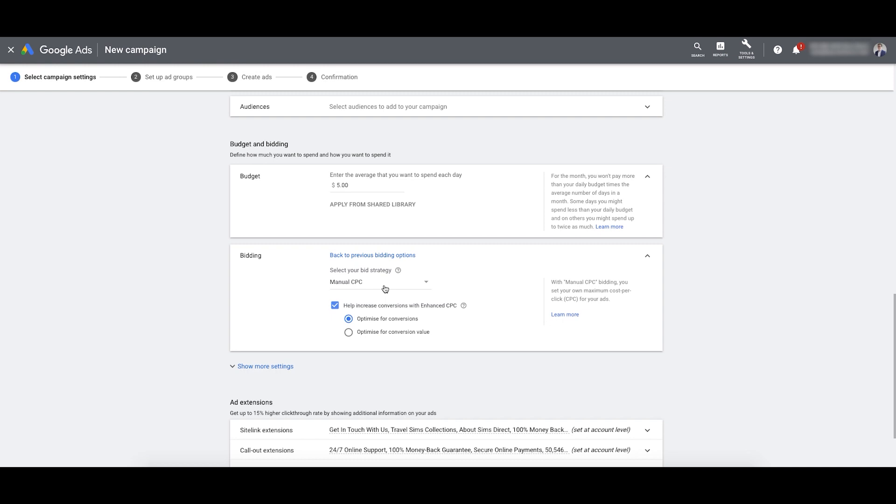
scroll(476, 296, "down", 1)
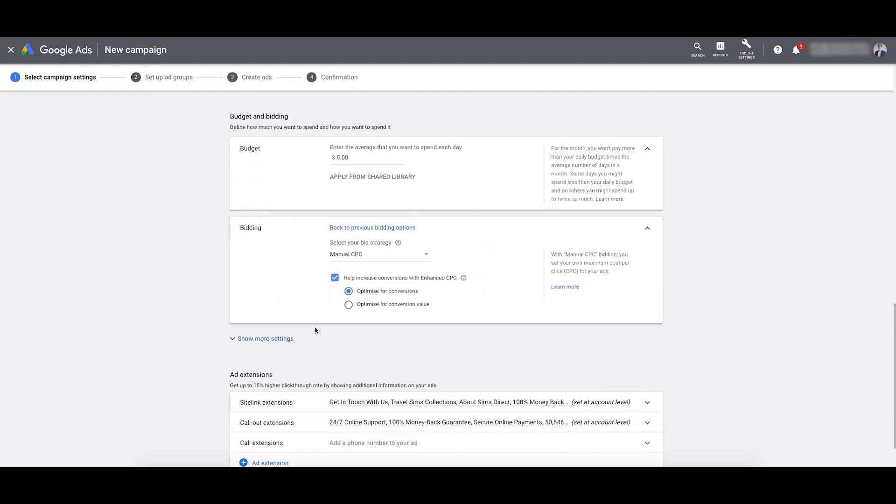
Step: Review the conversion, ad schedule, ad rotation and extension settings, then save and continue
left_click(414, 334)
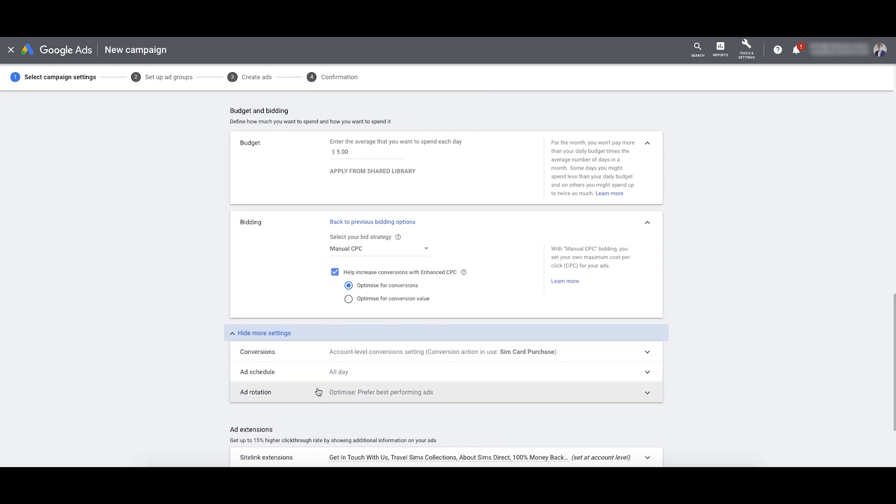
scroll(359, 373, "down", 3)
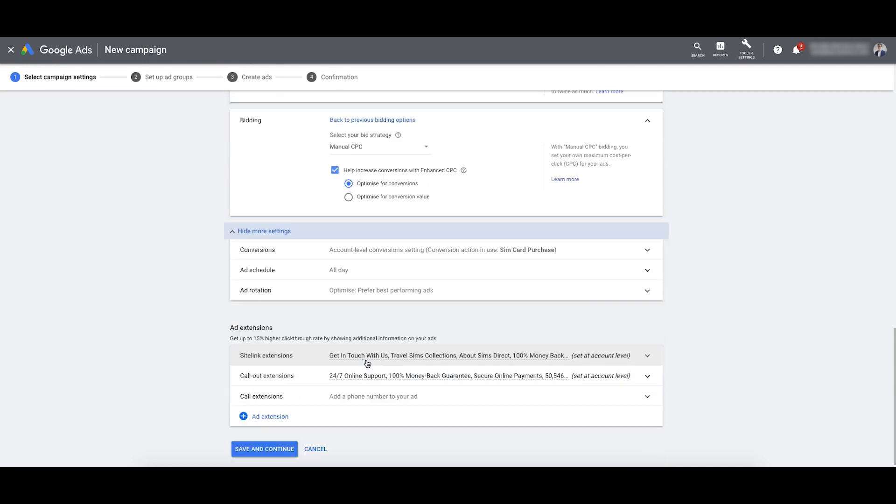
scroll(337, 310, "down", 1)
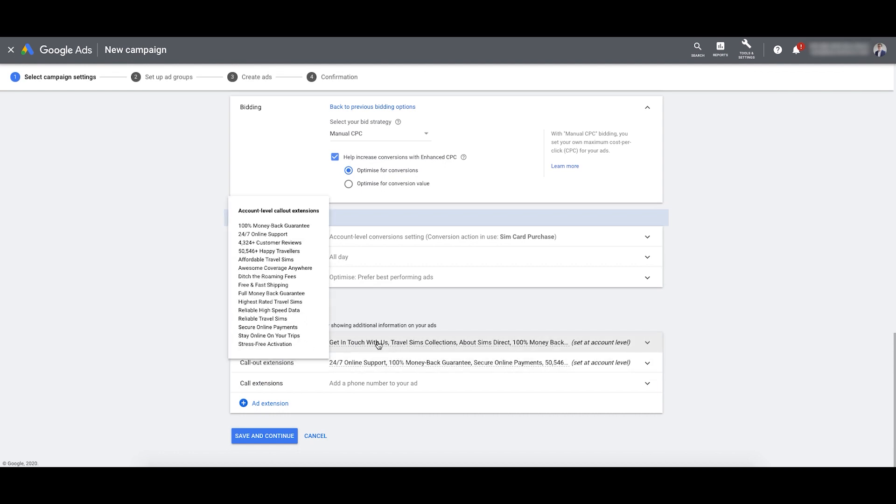
mouse_move(379, 344)
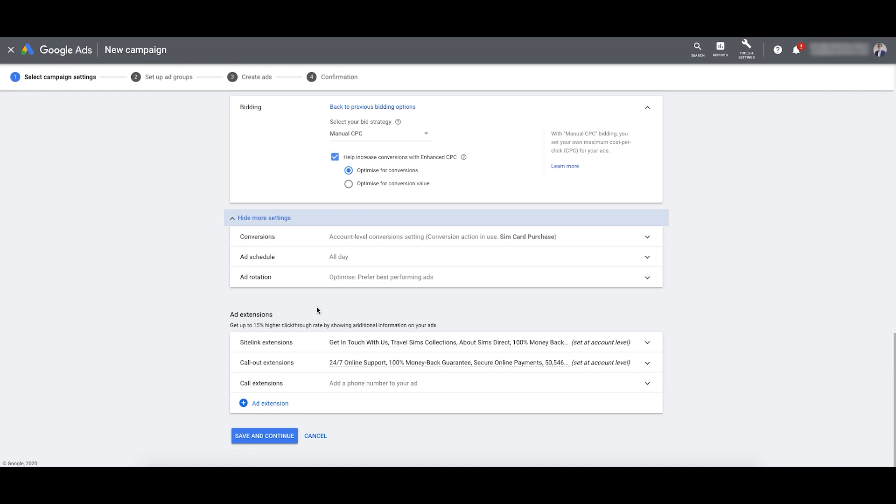
left_click(254, 436)
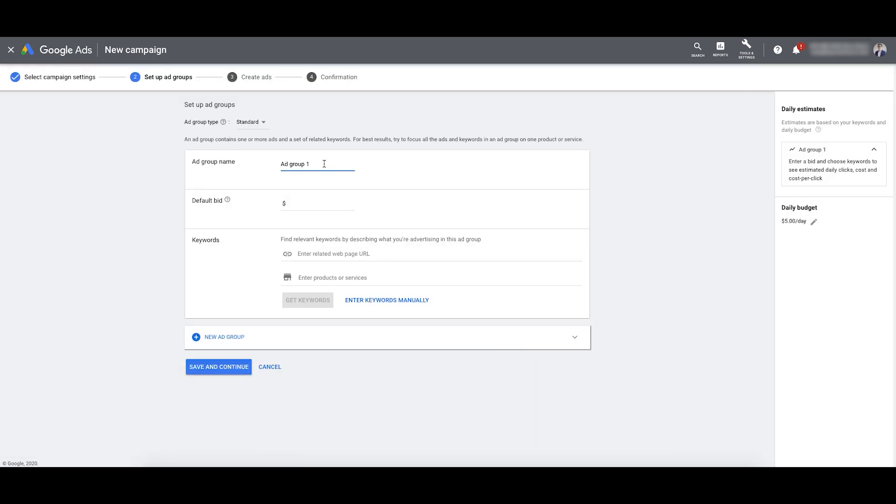
Step: Name the ad group 'Sim Direct', set a $1 default bid, and switch to manual keyword entry
left_click_drag(324, 164, 275, 160)
type("Sim Direct")
left_click(321, 201)
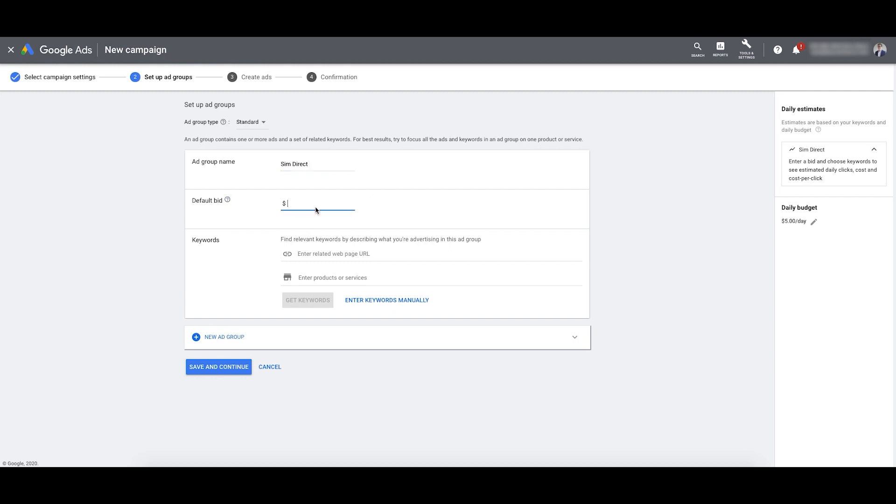
type("1")
key("Tab")
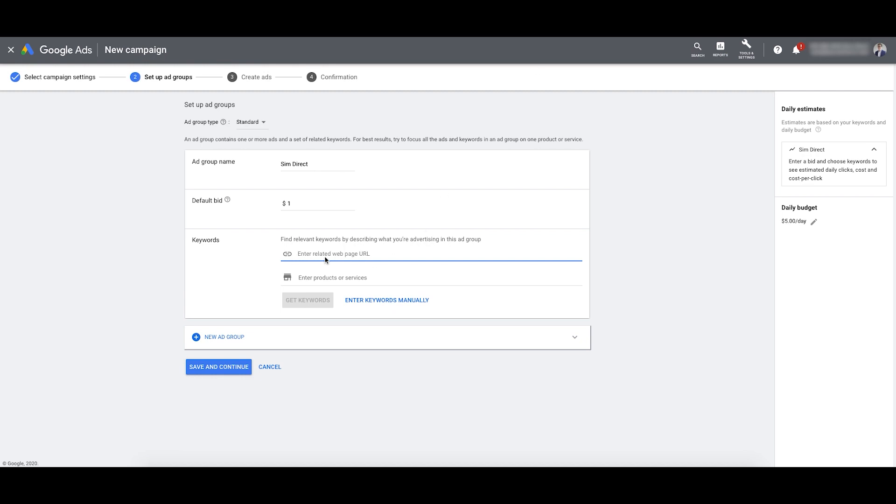
left_click(367, 301)
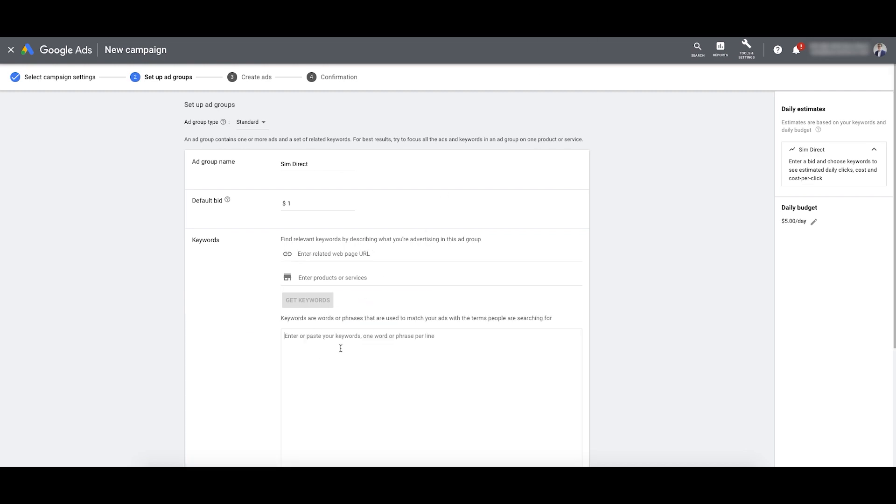
scroll(355, 344, "down", 2)
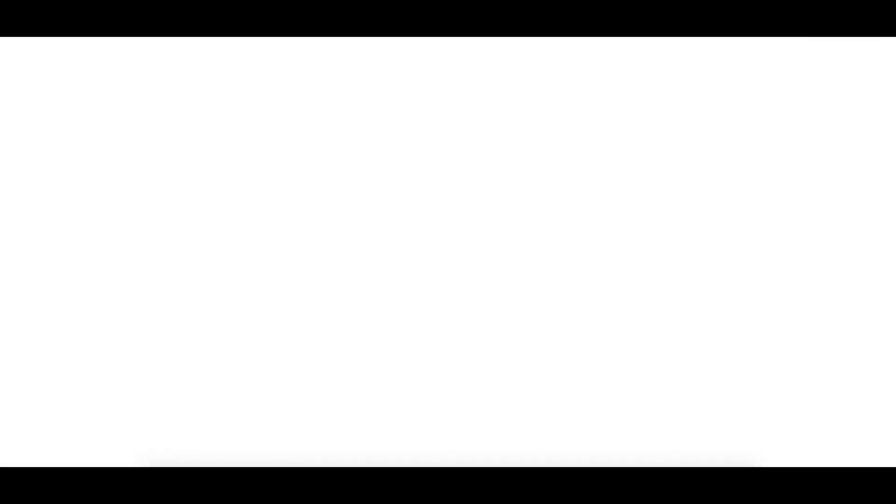
scroll(586, 214, "up", 15)
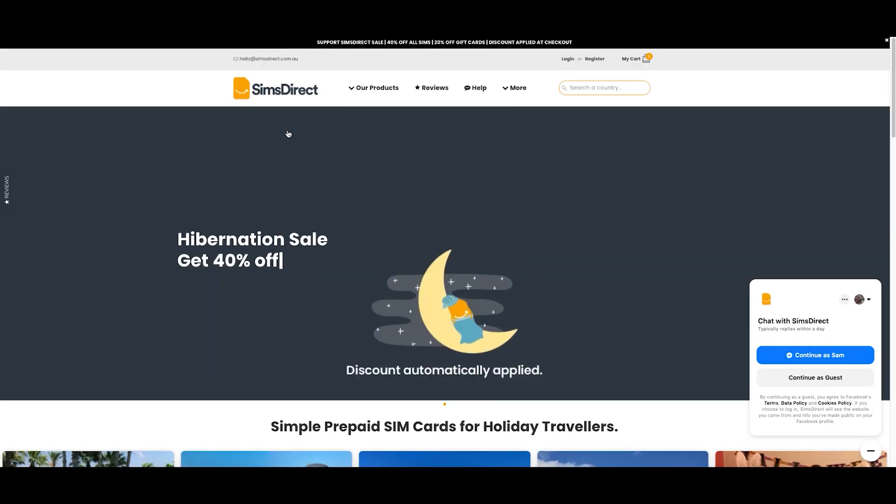
scroll(286, 134, "down", 10)
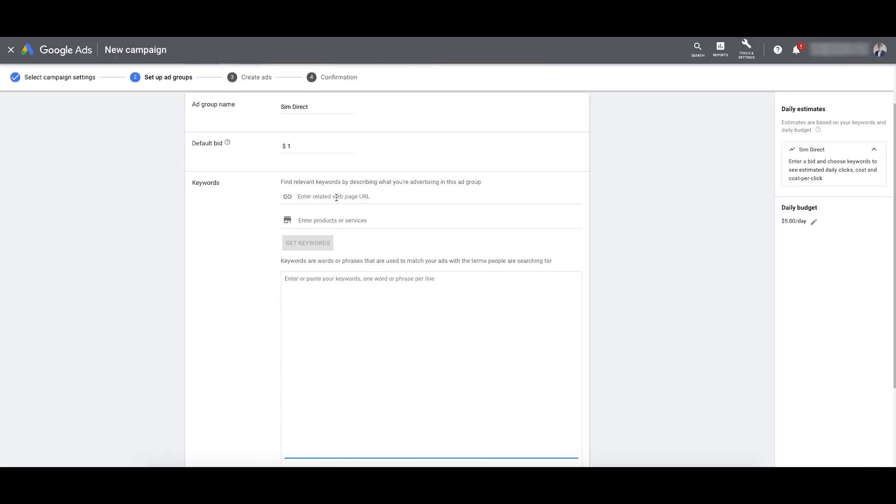
Step: Paste the ad group name as exact [Sim Direct], phrase "Sim Direct" and plain Sim Direct keywords
left_click(311, 111)
key("ctrl+a")
key("ctrl+c")
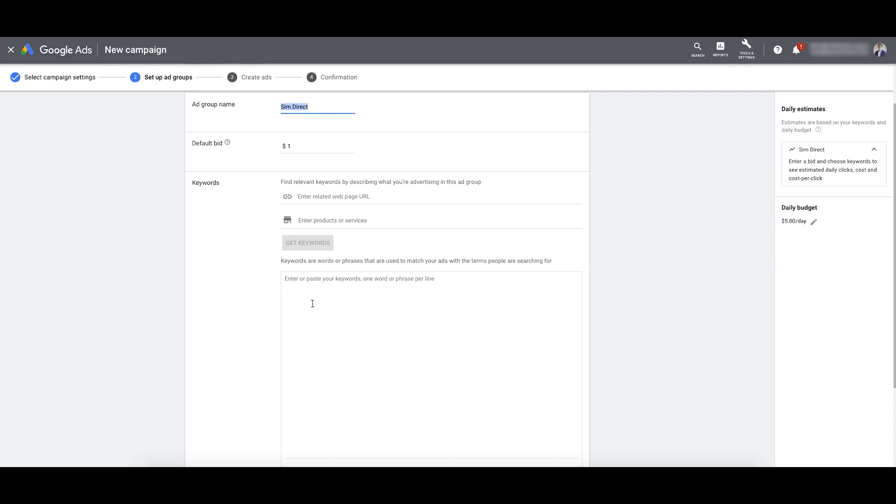
left_click(311, 304)
key("ctrl+v")
left_click(284, 280)
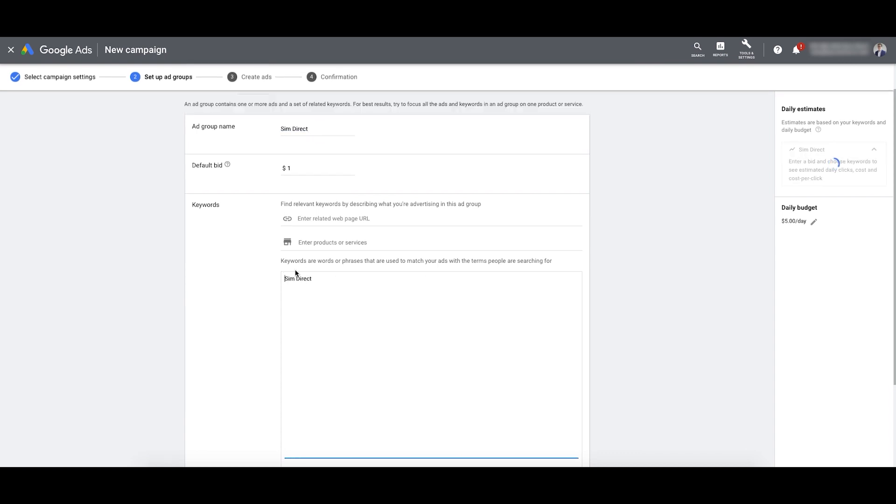
type("]")
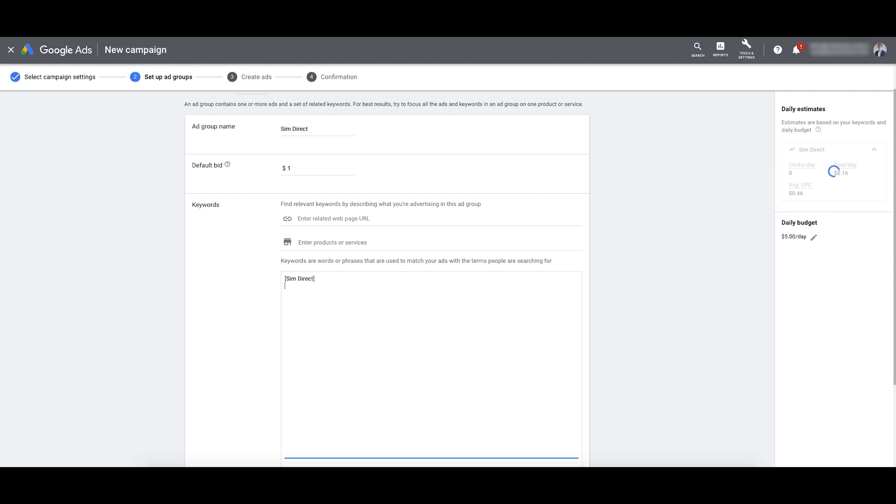
key("Return")
type("\"")
key("ctrl+v")
type("\"")
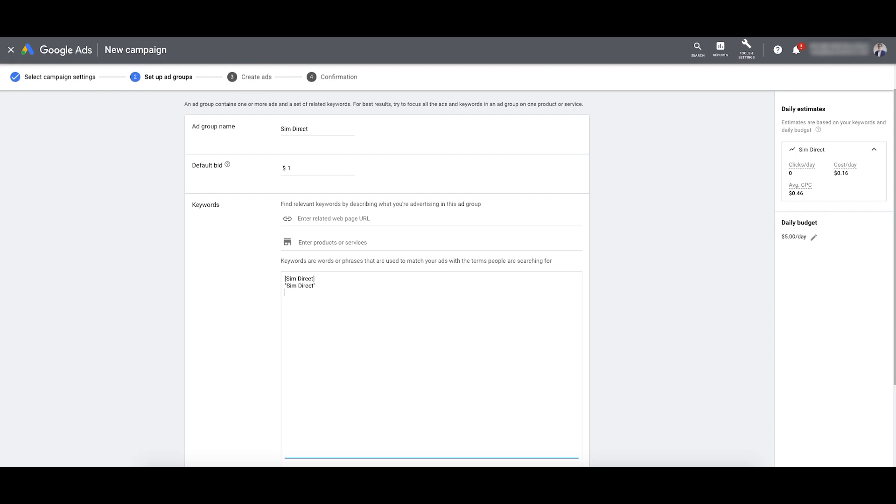
key("Return")
key("ctrl+v")
Step: Fix the phrase keyword's quote and add the keyword 'Buy sim cards directly to my house'
left_click_drag(313, 293, 284, 293)
left_click(284, 278)
left_click(315, 286)
type("\"")
left_click_drag(320, 292, 281, 293)
left_click(335, 296)
key("Return")
key("Return")
type("Buy")
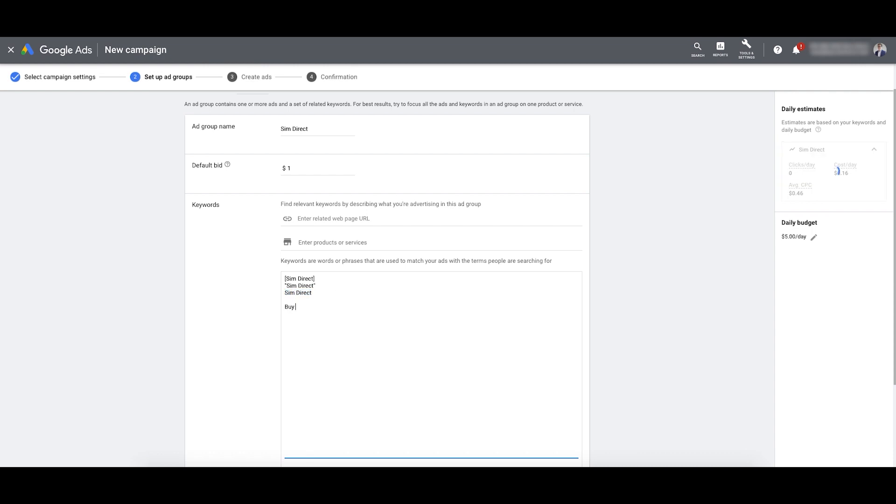
type(" sim cards directl")
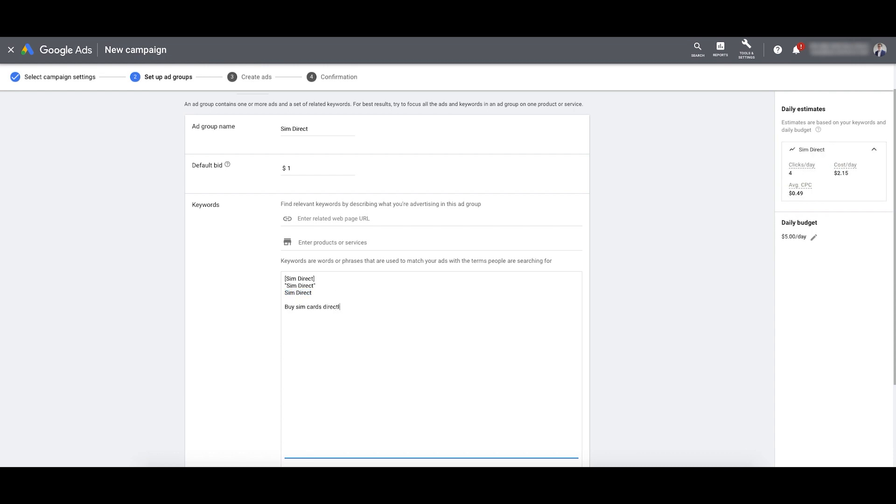
type("y to my house")
Step: Delete the plain Sim Direct keyword line, keeping the Buy sim cards keyword
left_click_drag(377, 307, 283, 306)
left_click_drag(314, 292, 285, 292)
left_click(284, 293)
key("Return")
left_click_drag(377, 321, 267, 327)
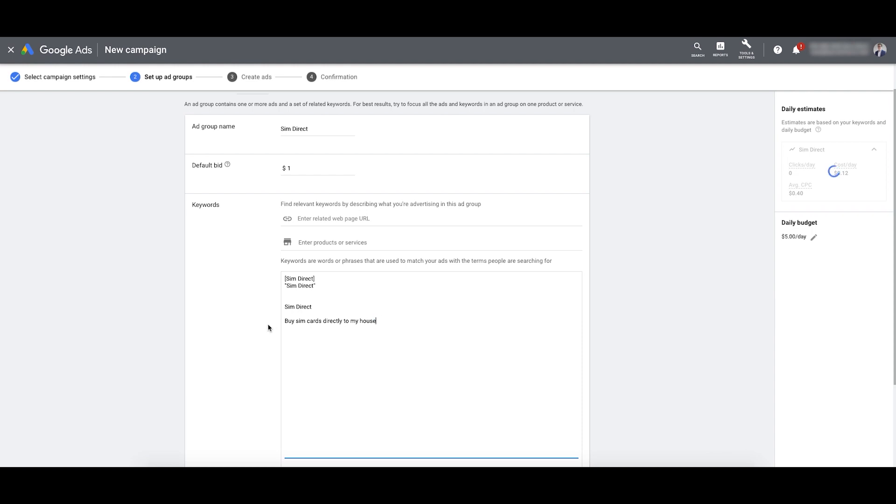
left_click_drag(312, 307, 284, 307)
left_click(299, 321)
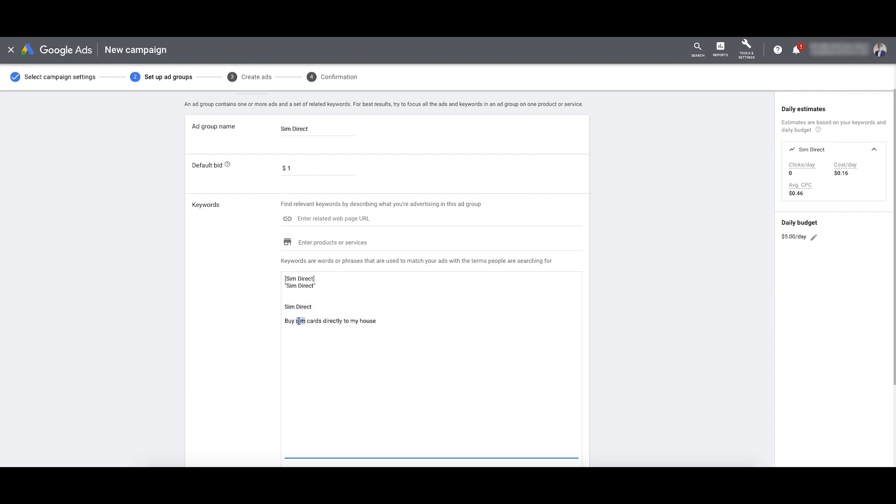
double_click(333, 320)
double_click(300, 321)
left_click_drag(321, 307, 285, 299)
key("BackSpace")
key("BackSpace")
key("BackSpace")
key("BackSpace")
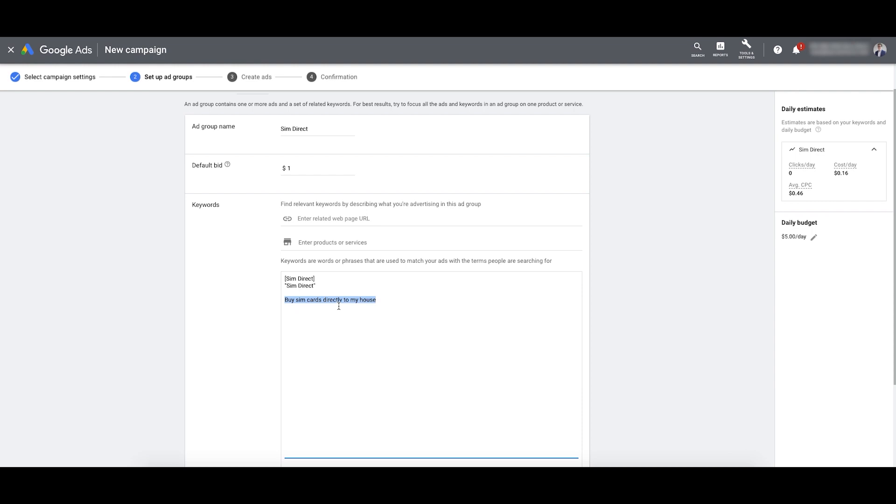
scroll(269, 204, "up", 1)
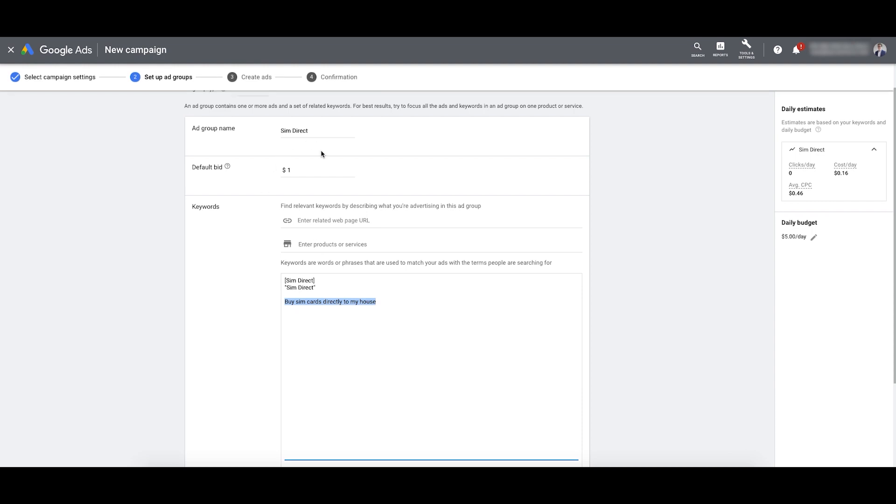
Step: Add trial keywords 'Sims direct' and 'Sims Direct website', then delete both lines
left_click(327, 288)
key("Return")
key("Return")
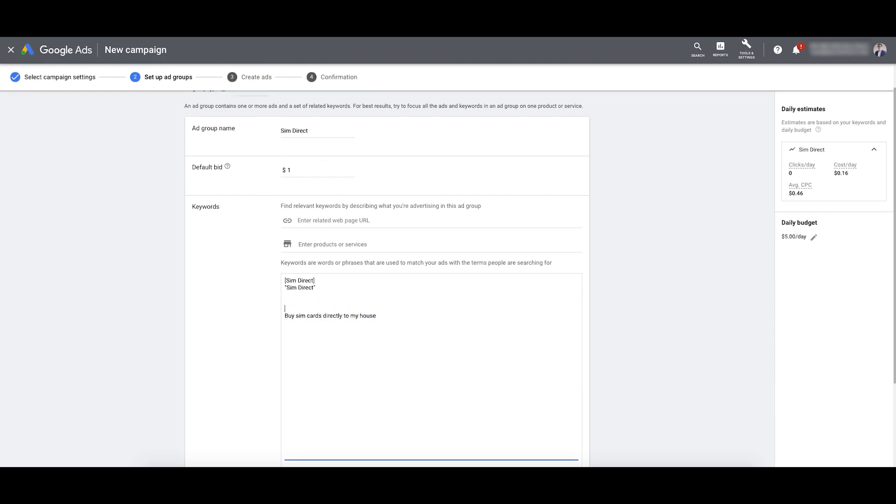
type("Sims direct")
key("Return")
key("Return")
type("Sims Direct website")
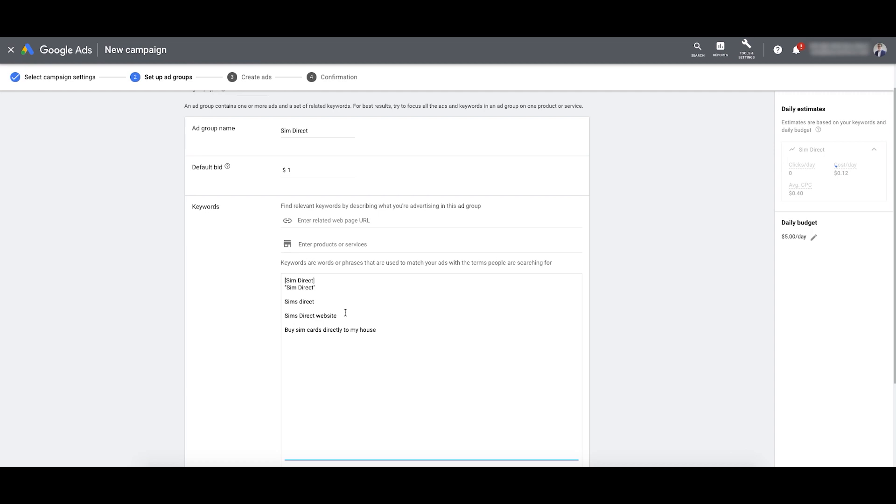
left_click_drag(343, 316, 284, 301)
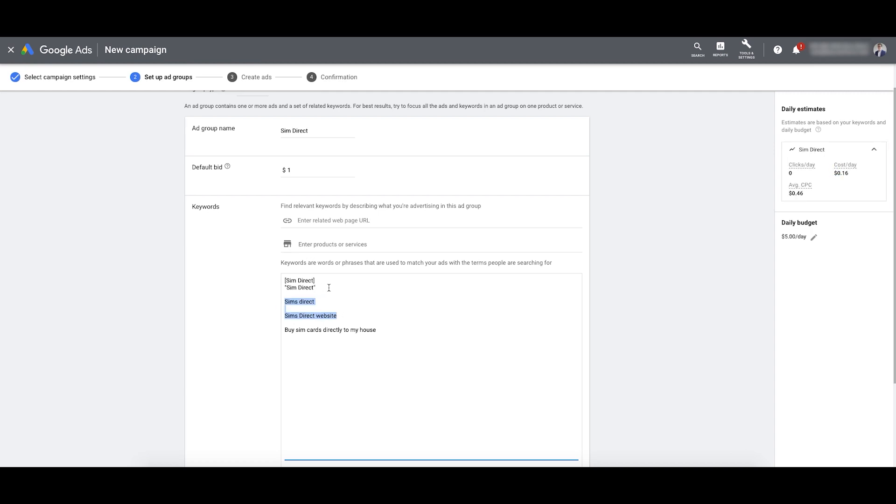
key("BackSpace")
Step: Delete the 'Buy sim cards directly to my house' keyword, leaving [Sim Direct] and "Sim Direct"
left_click_drag(316, 288, 280, 281)
left_click_drag(386, 310, 279, 298)
key("BackSpace")
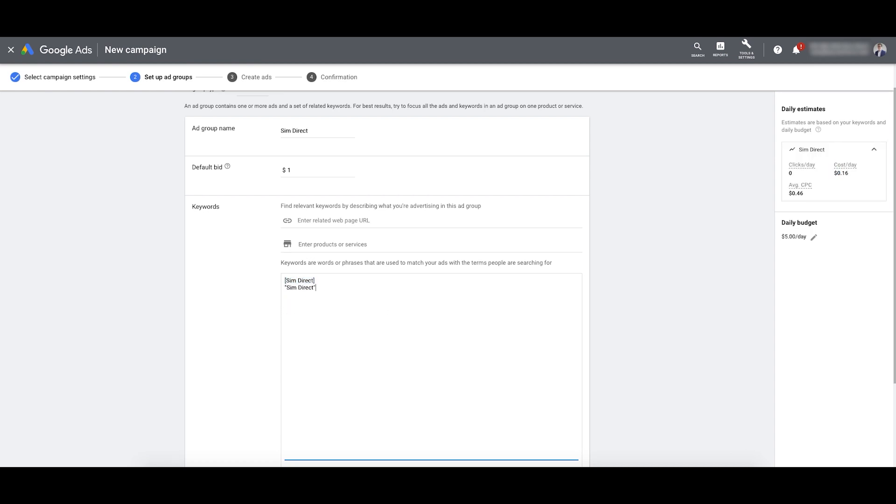
left_click_drag(320, 287, 283, 280)
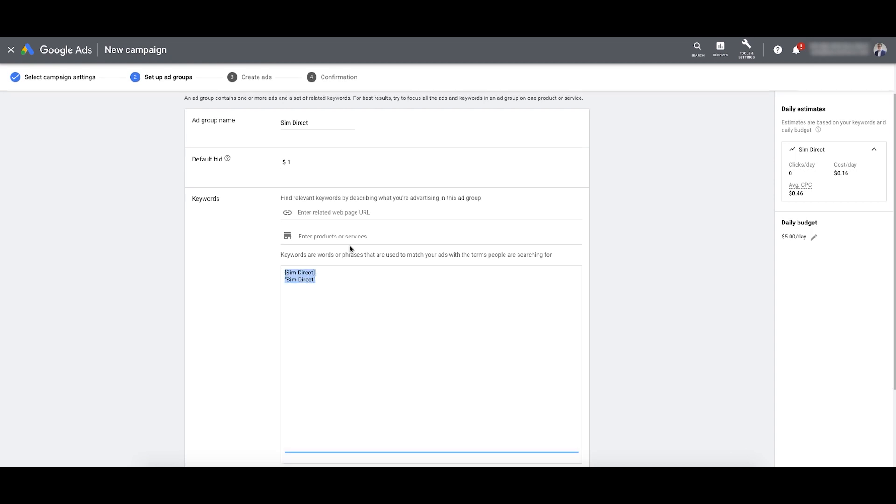
left_click_drag(328, 276, 275, 276)
Step: Try a broad-match-modifier keyword built from a person's name, then delete it
left_click(326, 279)
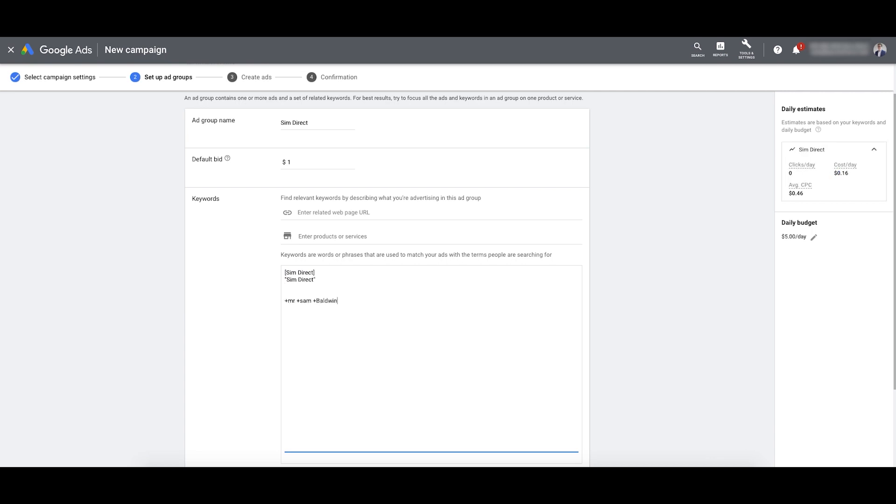
key("shift+Home")
left_click(288, 301)
left_click_drag(288, 301, 285, 303)
left_click(303, 300)
left_click_drag(349, 301, 273, 303)
key("BackSpace")
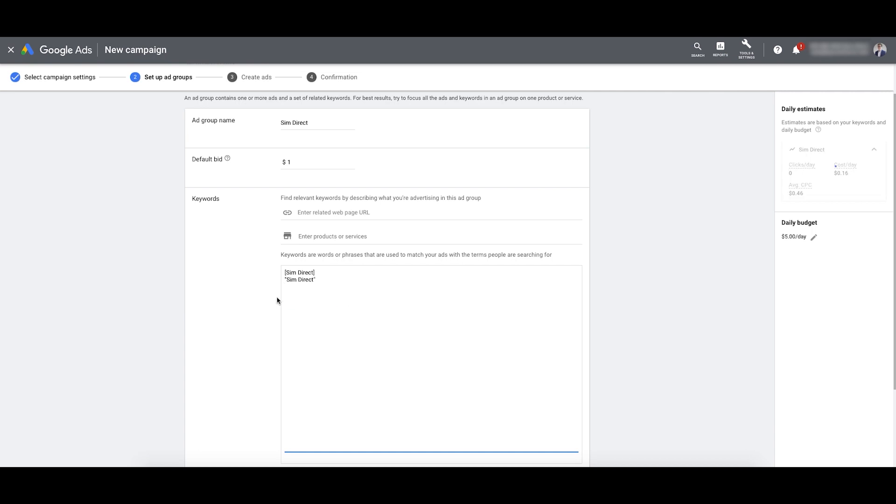
Step: Add trial keyword lines 'Sims Direct Website' and 'Sims Direct Australia' below the phrase keyword
left_click_drag(315, 279, 265, 275)
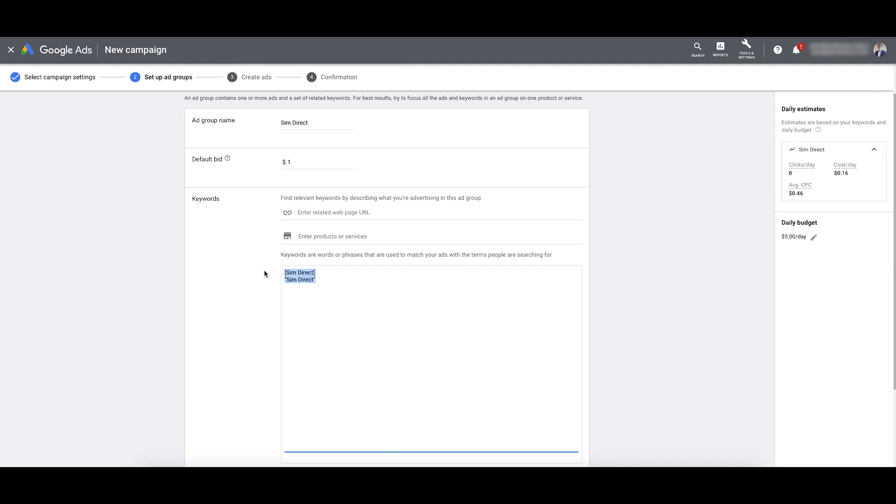
left_click(333, 275)
scroll(329, 283, "down", 1)
left_click_drag(329, 267, 274, 258)
scroll(324, 284, "down", 1)
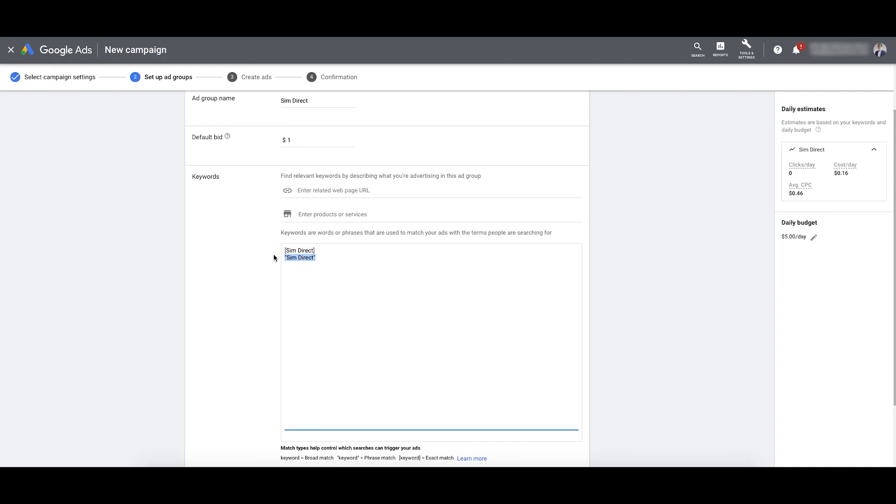
left_click(327, 256)
key("Return")
key("Return")
type("Sims Dire")
type("ct Website  ")
type("Sims Direct Australia")
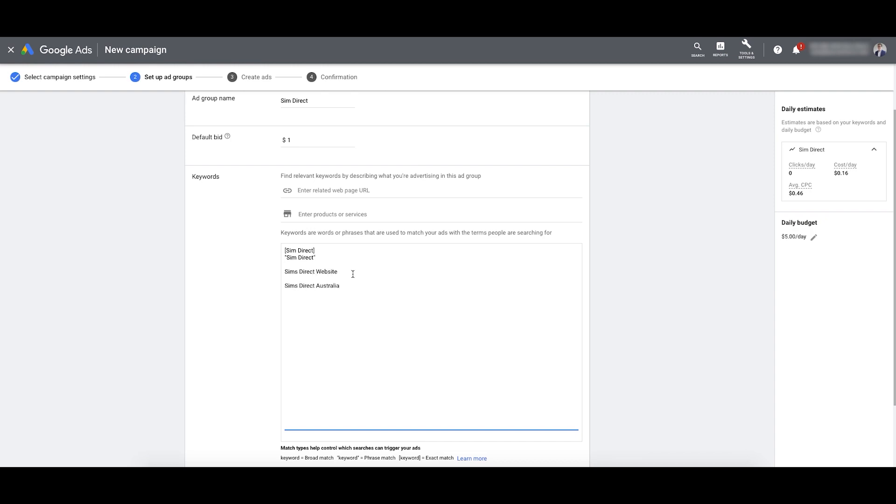
key("shift+Home")
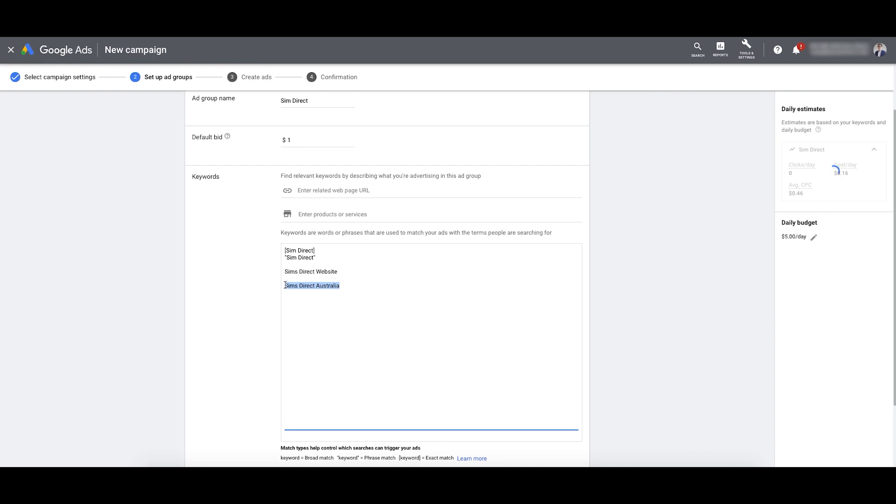
left_click_drag(345, 272, 270, 270)
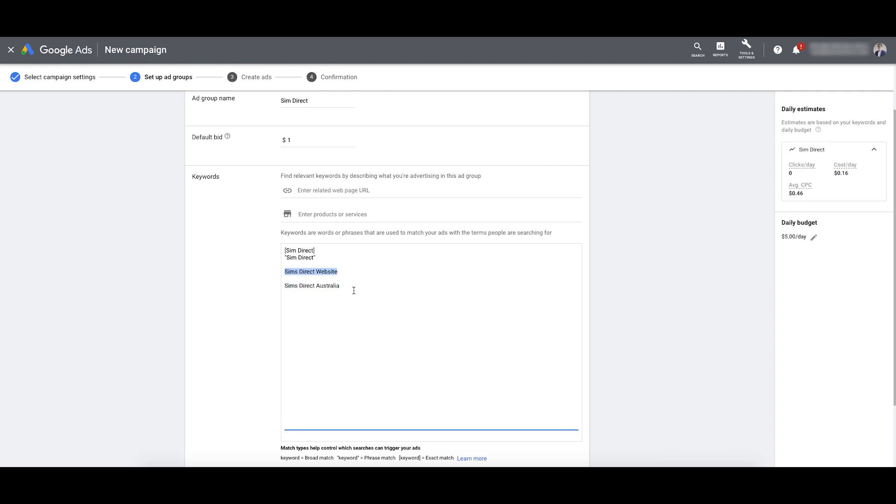
left_click_drag(354, 292, 285, 272)
Step: Add a "sims direct website" phrase keyword, then delete all three trial lines
left_click(325, 258)
key("Return")
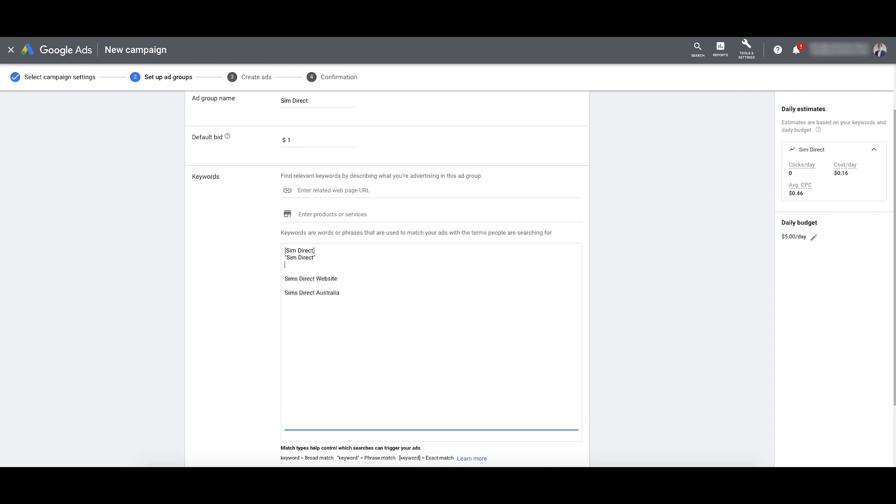
type("\"sims direct website\"")
left_click_drag(340, 292, 285, 279)
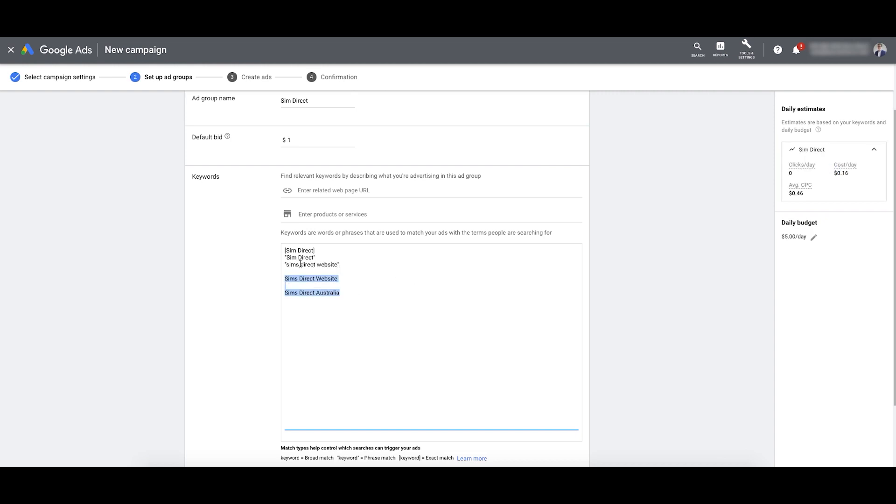
left_click(340, 265)
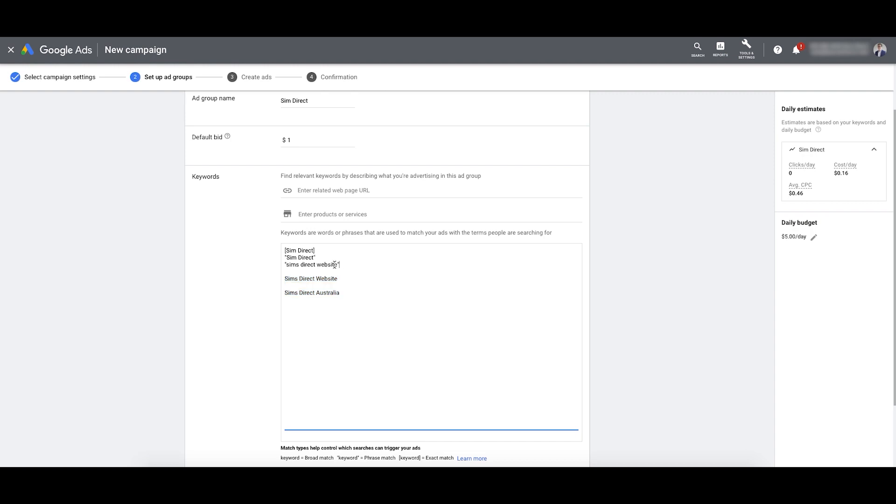
left_click_drag(338, 264, 237, 267)
left_click_drag(350, 293, 276, 266)
key("BackSpace")
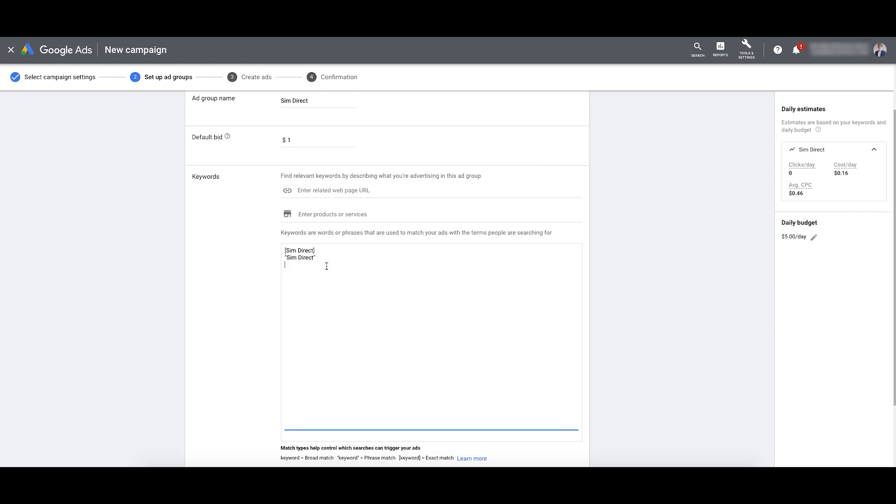
Step: Review the match type legend and save the ad group with its two Sim Direct keywords
scroll(359, 299, "down", 1)
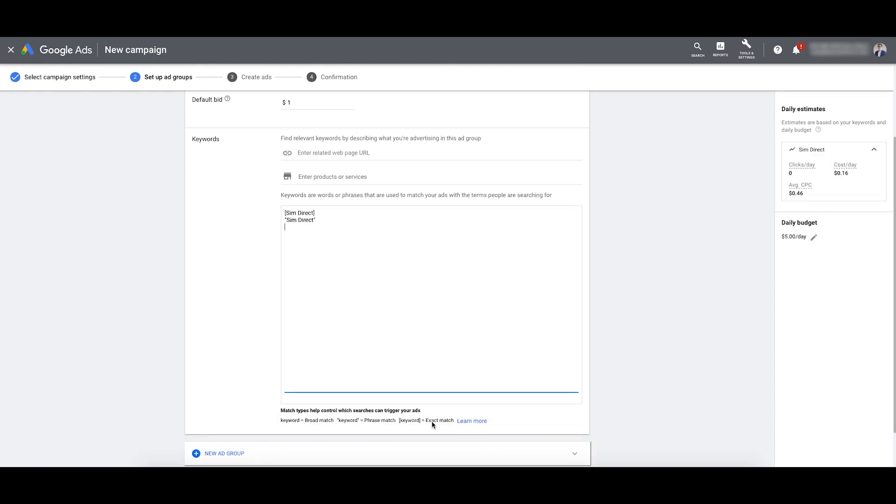
left_click_drag(283, 421, 450, 420)
mouse_move(279, 420)
left_mouse_down()
mouse_move(449, 420)
mouse_move(292, 418)
left_mouse_up()
left_click(341, 278)
scroll(326, 280, "down", 2)
scroll(272, 334, "up", 3)
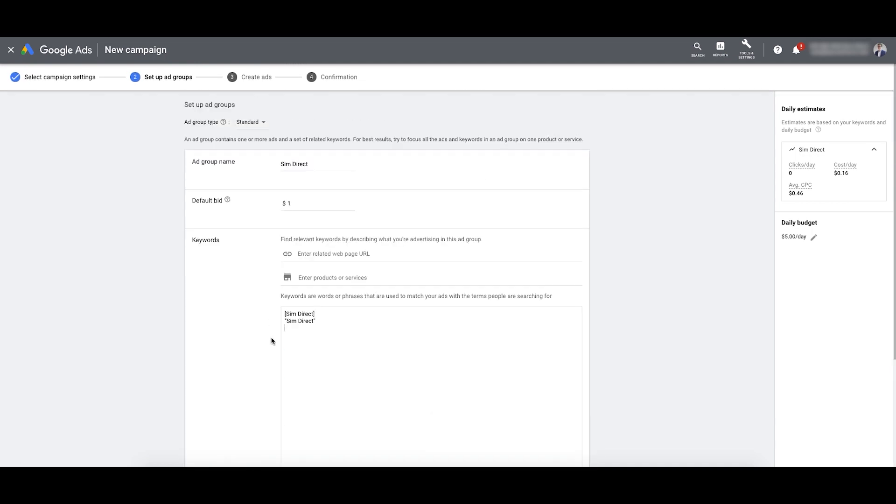
left_click_drag(326, 165, 259, 166)
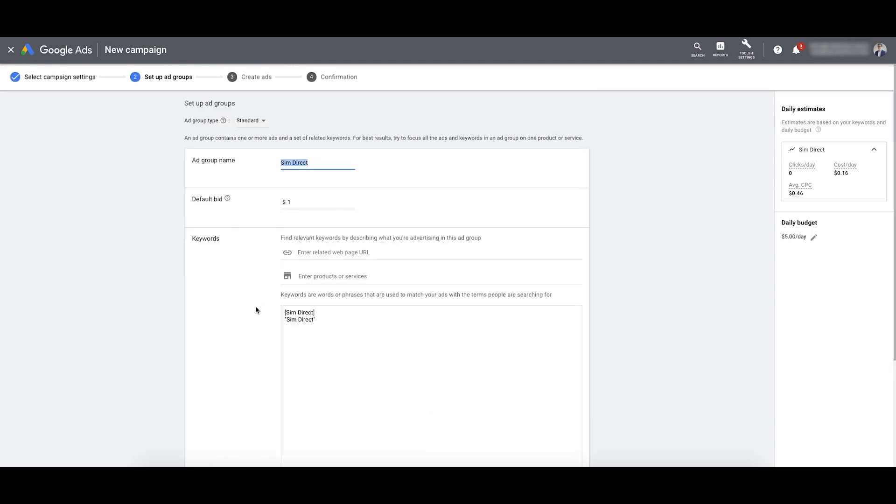
scroll(252, 350, "down", 3)
left_click(226, 433)
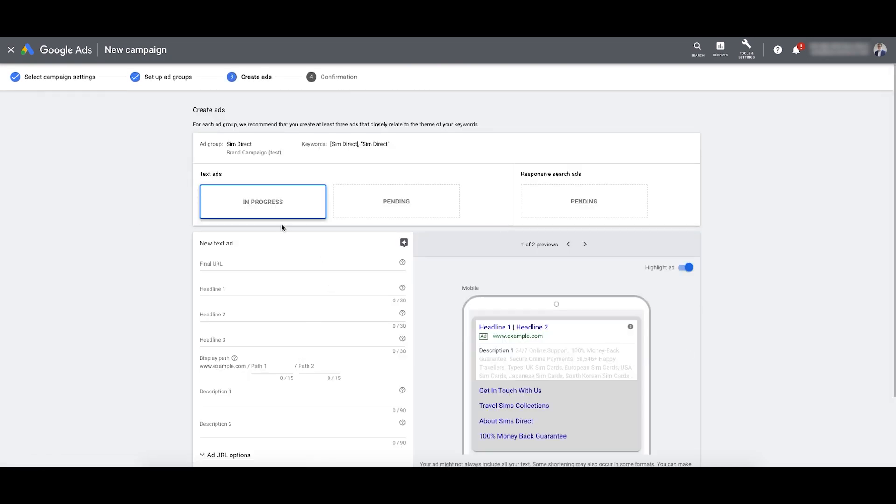
scroll(204, 259, "down", 1)
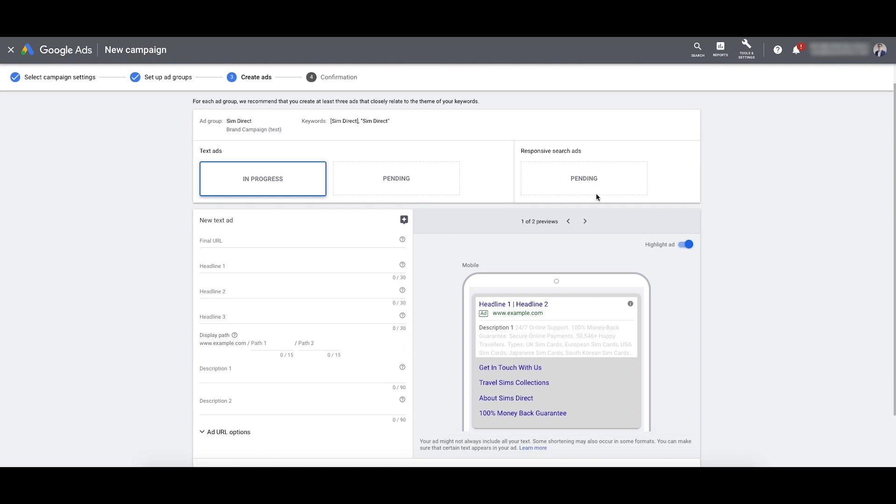
left_click(239, 235)
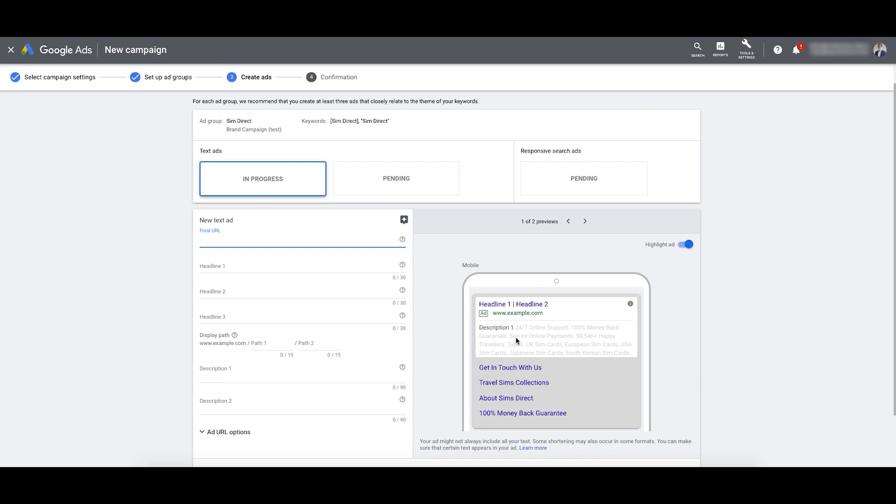
scroll(561, 319, "down", 1)
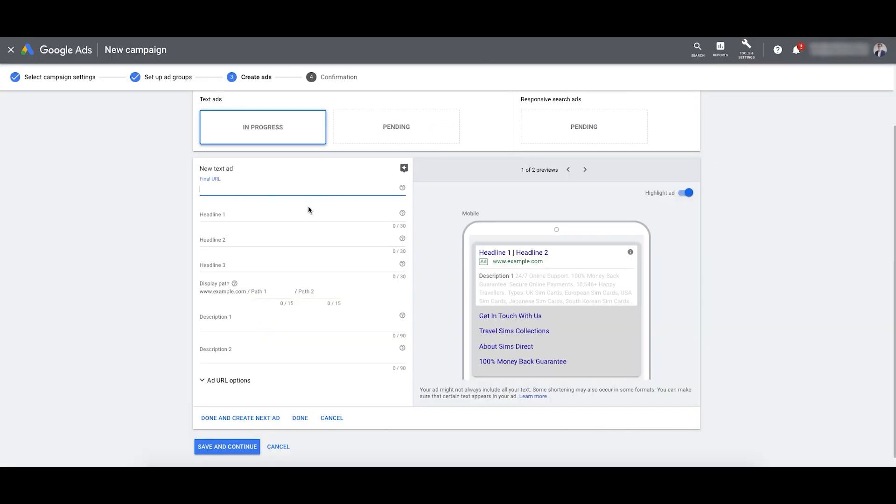
type("https://simsdirect.com.au/")
left_click(234, 213)
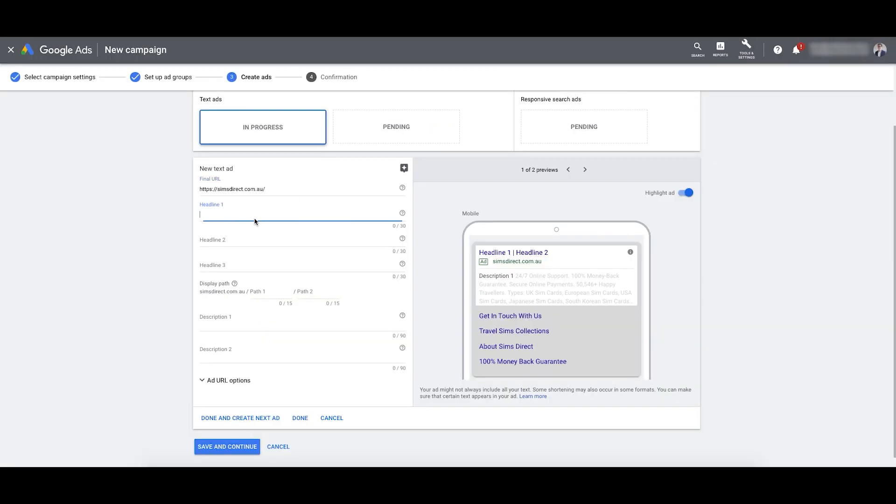
left_click(278, 190)
left_click(216, 222)
Step: Enter Headline 1 as 'Sims Direct Official Store', then change it to 'Sims Direct - Travel Sims'
type("Sims Direct Officia")
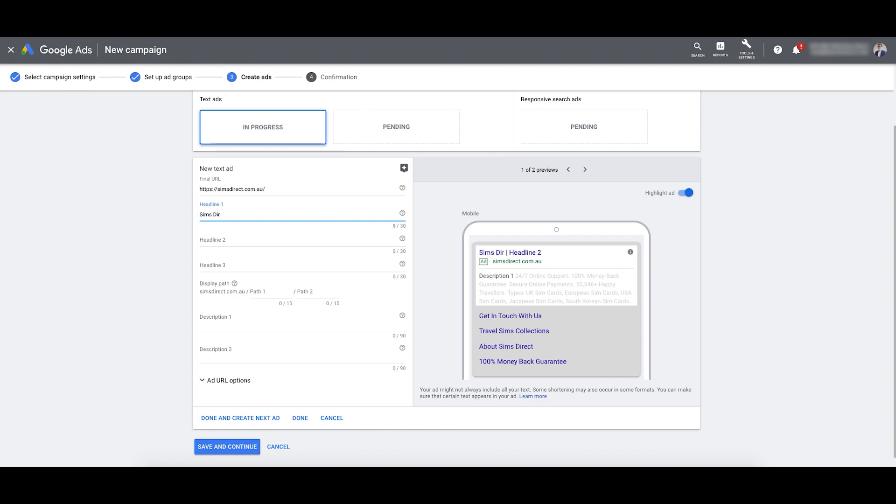
type("l Store")
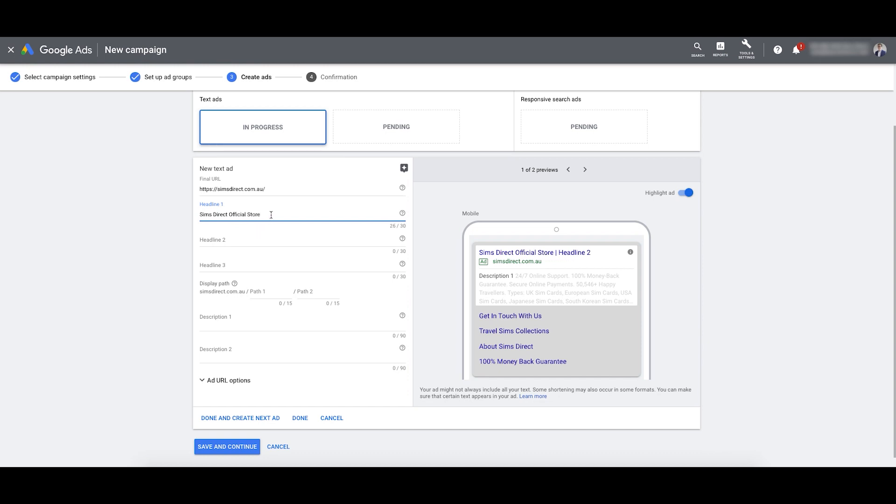
left_click_drag(267, 215, 229, 214)
type("- Travel Sims")
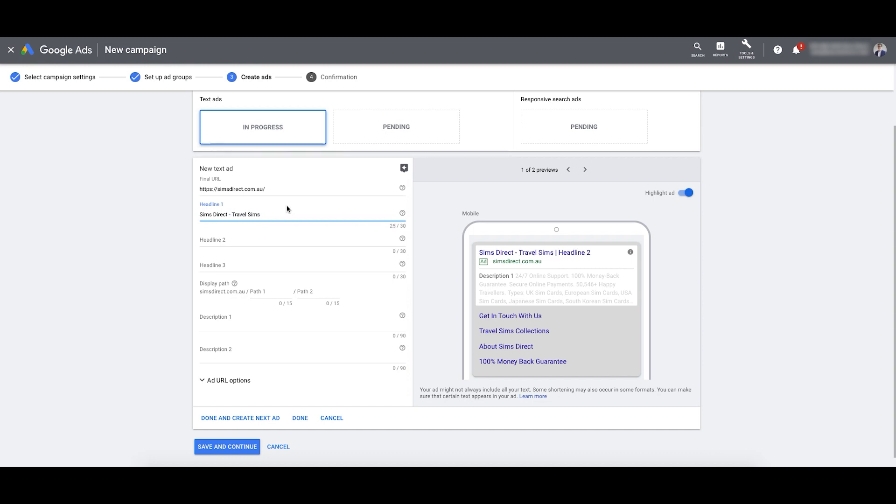
double_click(406, 226)
left_click(407, 227)
left_click(273, 214)
left_click(222, 241)
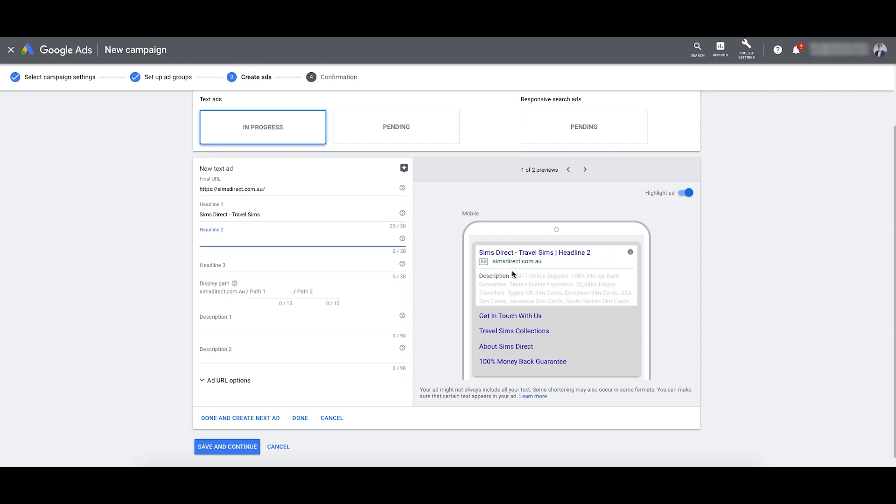
Step: Replace '- Travel Sims' so Headline 1 reads 'Sims Direct Official Website'
left_click_drag(261, 214, 226, 215)
type("Office")
key("BackSpace")
type("ial Website")
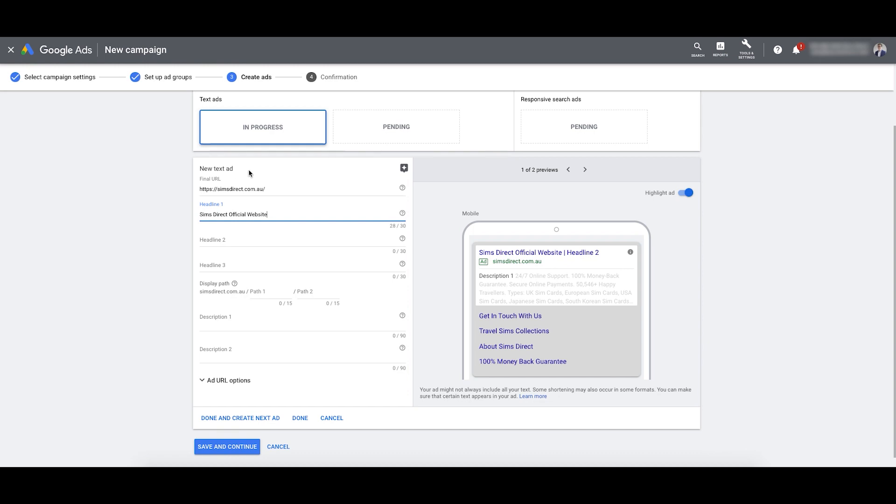
scroll(252, 172, "up", 1)
scroll(447, 337, "down", 1)
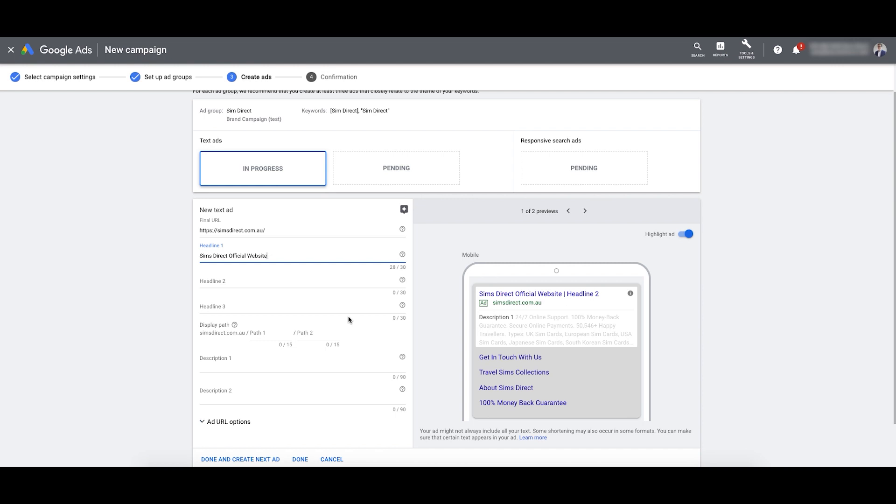
left_click(267, 286)
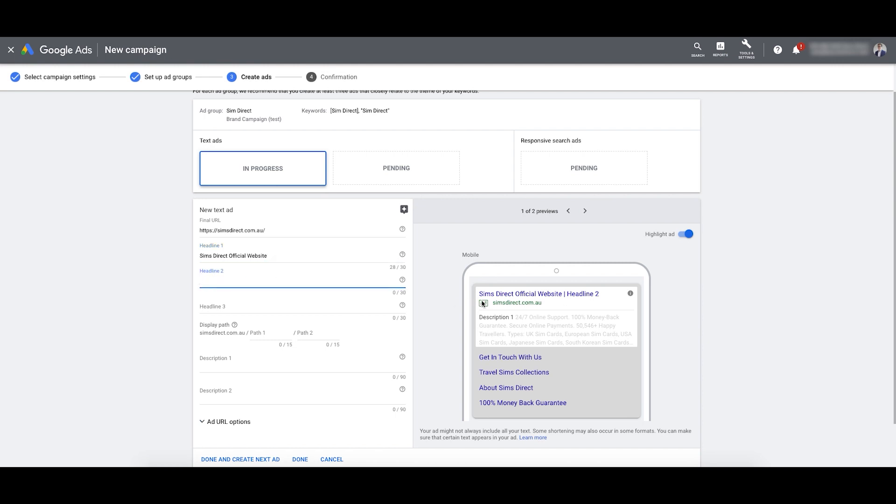
left_click(536, 297)
left_click(229, 256)
left_click(223, 283)
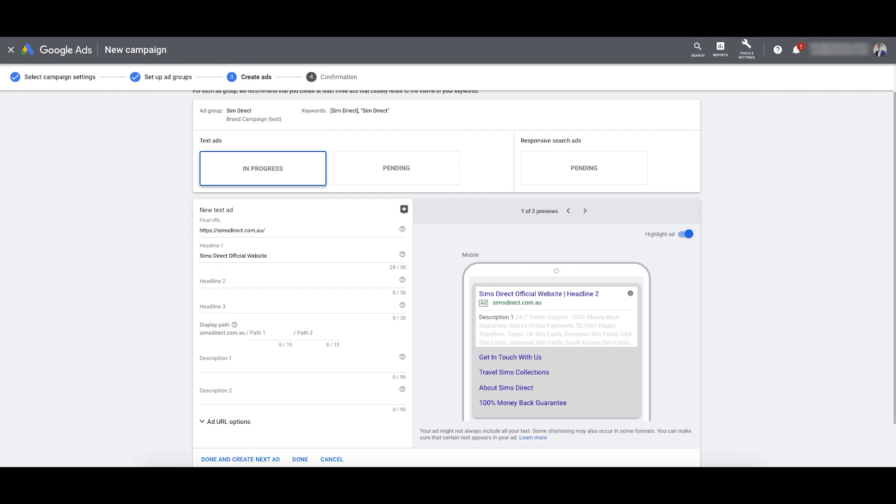
left_click(227, 285)
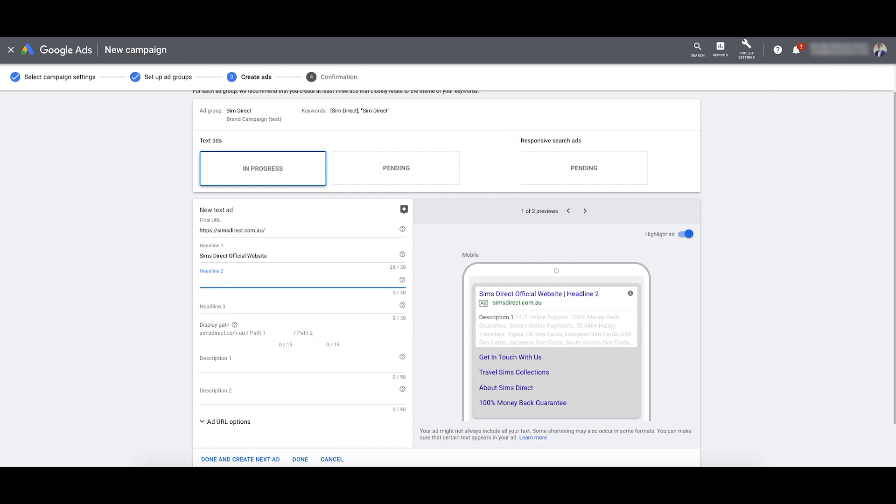
key("Tab")
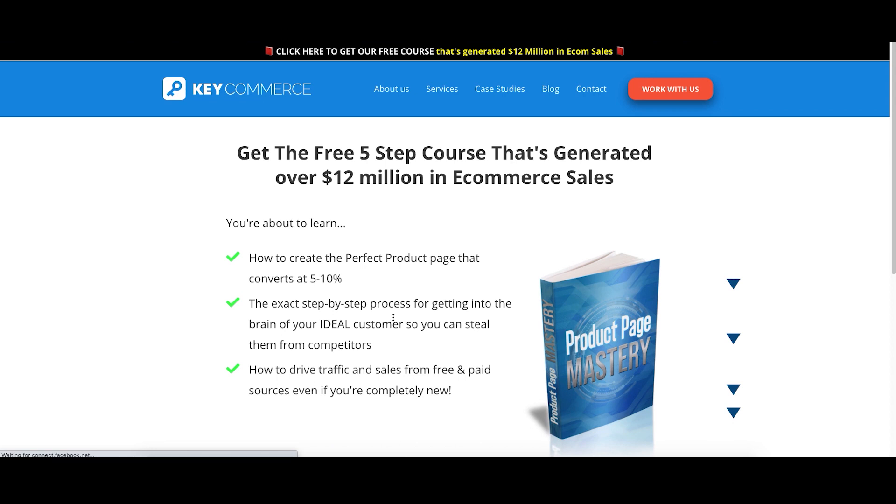
Step: Scroll through the landing page, then go back to the ad form's empty Headline 2
scroll(379, 300, "down", 1)
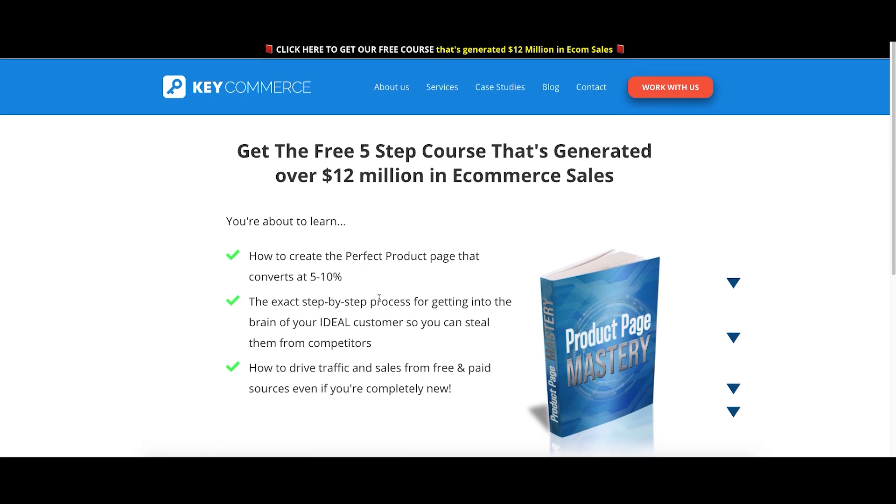
scroll(374, 200, "up", 1)
scroll(374, 201, "down", 2)
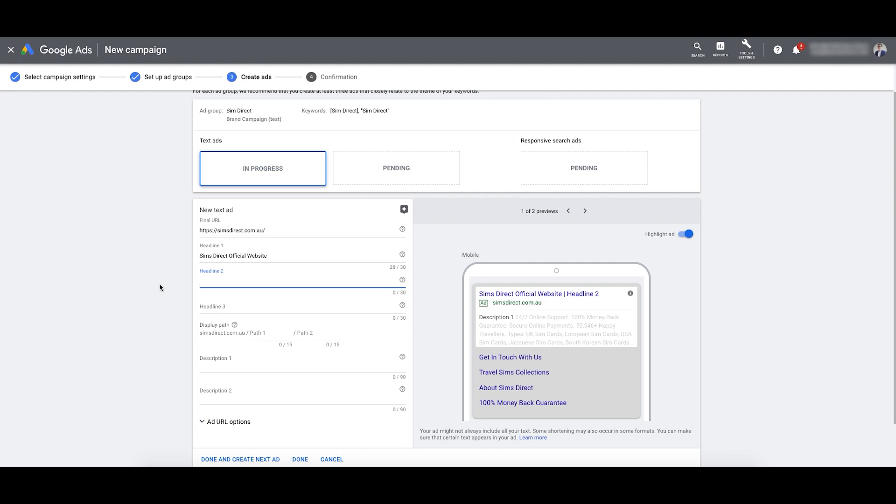
left_click_drag(274, 256, 201, 255)
left_click(242, 278)
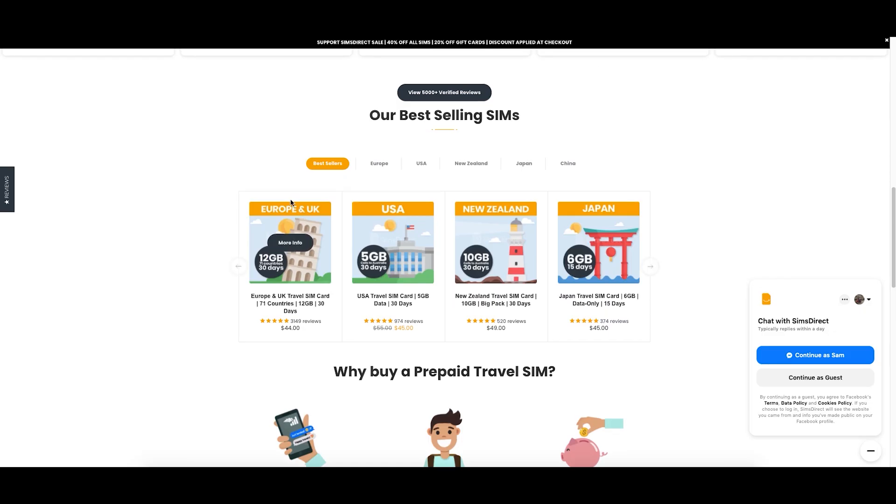
Step: Highlight the Convenience and Value for Money benefit texts on the SimsDirect homepage
scroll(290, 202, "down", 3)
left_click_drag(261, 363, 333, 396)
mouse_move(417, 358)
left_mouse_down()
mouse_move(459, 388)
mouse_move(418, 355)
left_mouse_up()
left_click(466, 391)
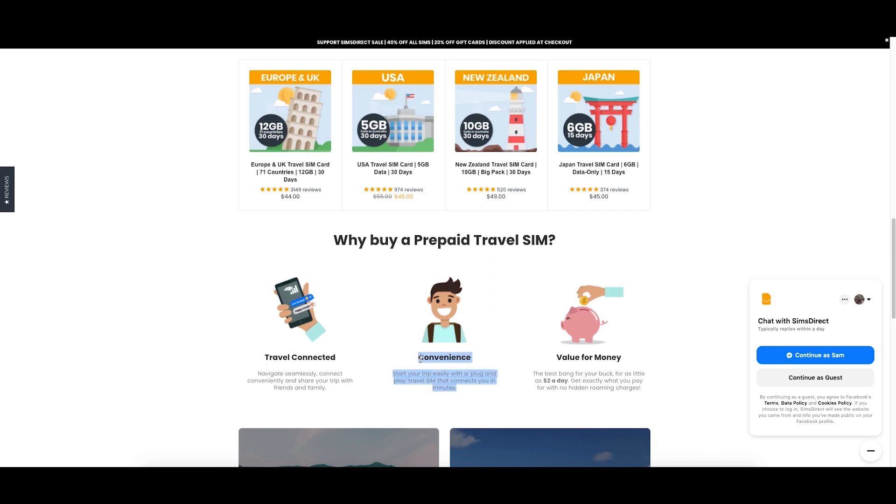
left_click_drag(557, 357, 648, 393)
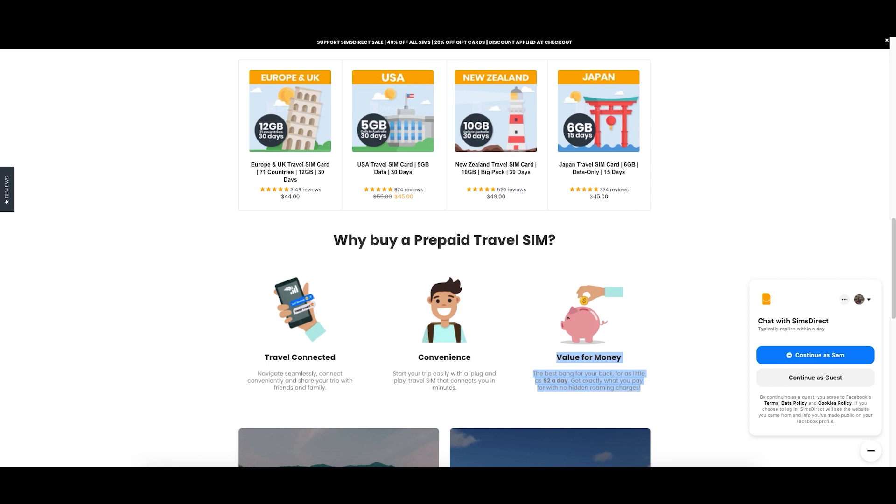
scroll(616, 242, "down", 1)
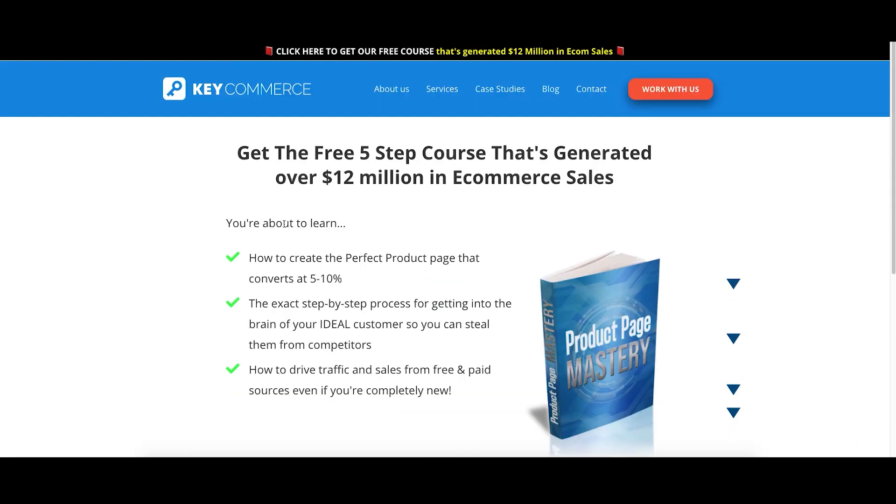
Step: Review the three KeyCommerce course benefit bullets, then return to the second headline field
scroll(431, 244, "down", 2)
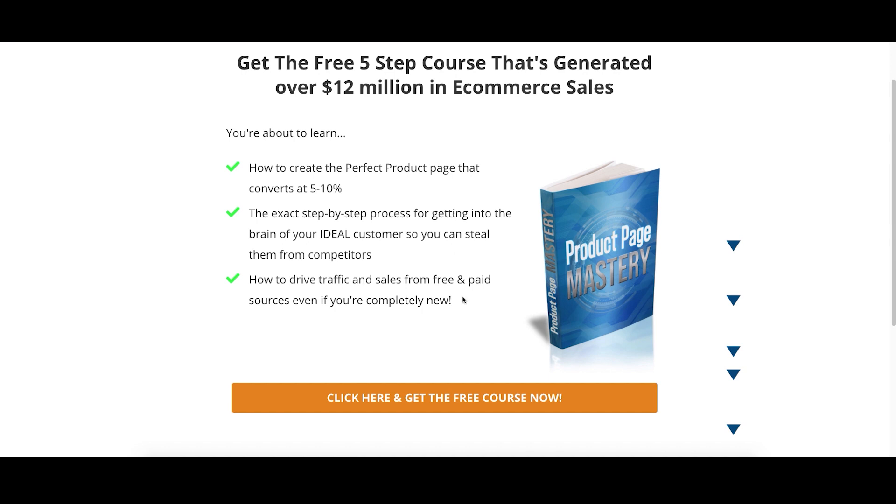
scroll(410, 274, "up", 3)
scroll(430, 289, "down", 2)
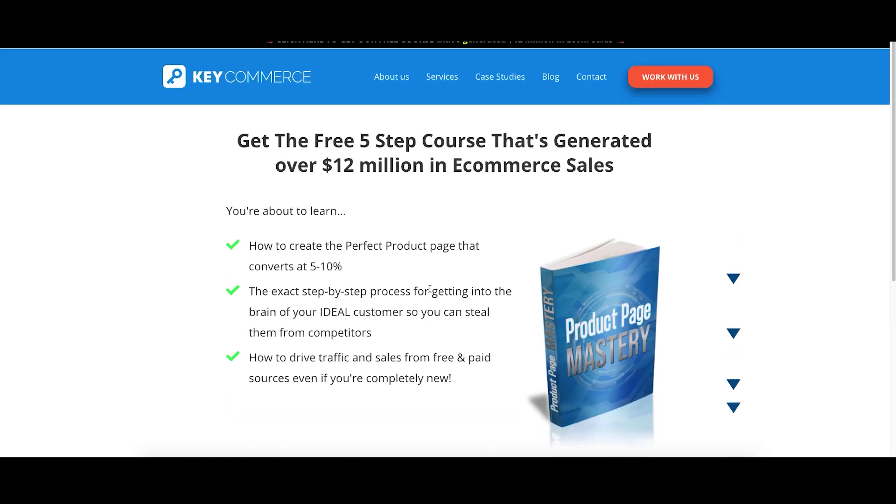
scroll(430, 288, "down", 1)
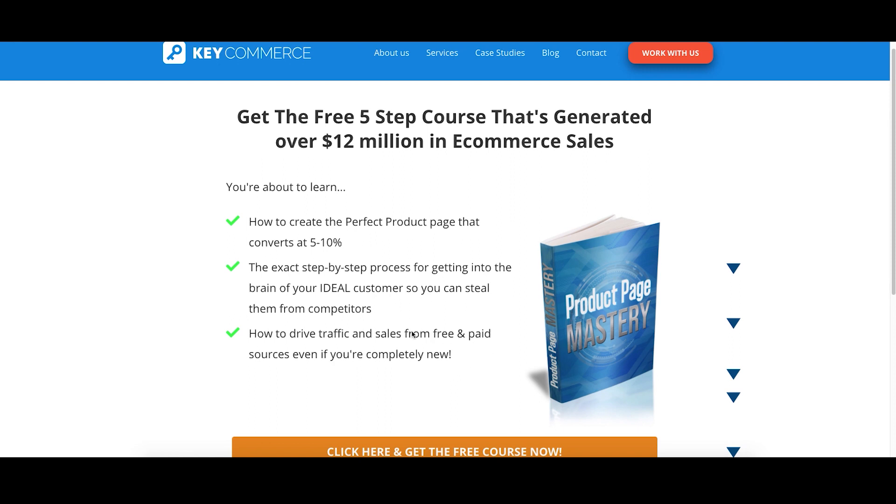
left_click_drag(453, 354, 249, 226)
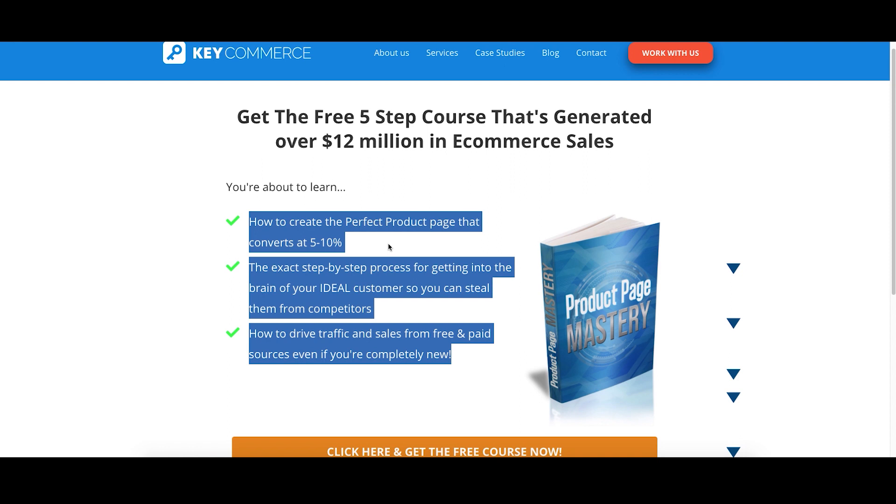
left_click(397, 313)
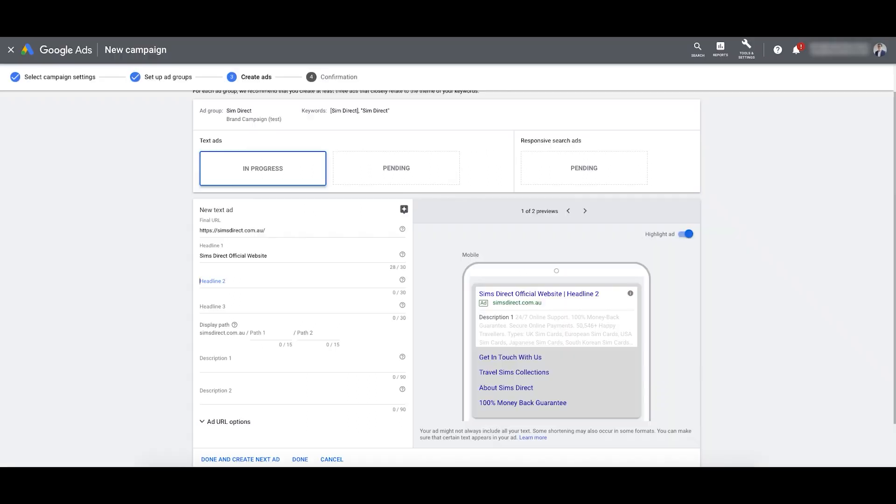
left_click(335, 288)
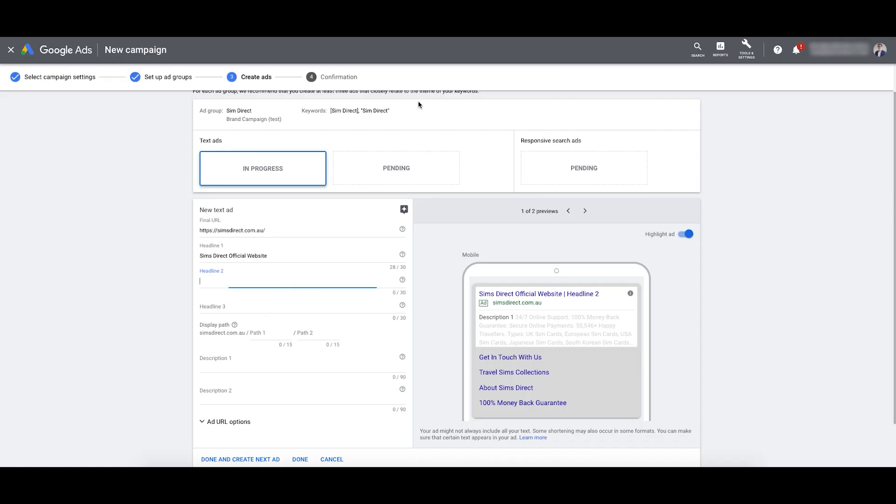
Step: Enter 'Stay Connected Overseas' as Headline 2 and '100% Money Back Guarantee' as Headline 3
type("Stay Connected to friends Over")
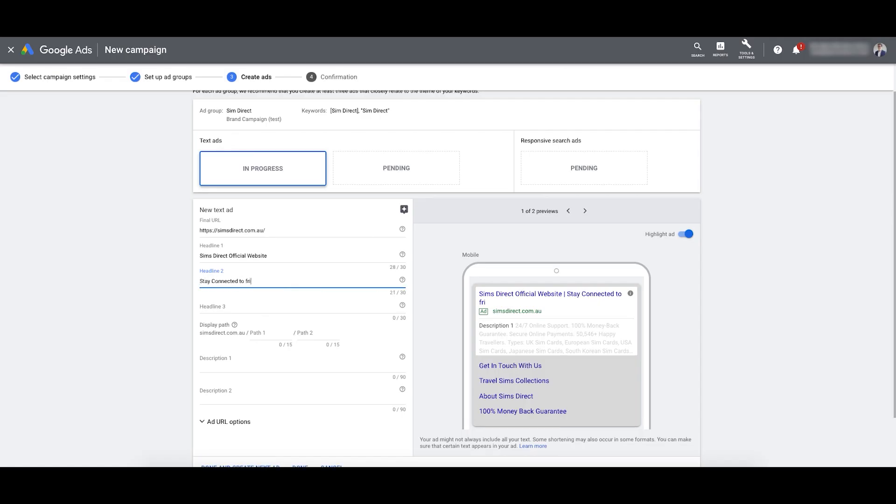
type("seas")
left_click_drag(412, 292, 383, 294)
left_click(275, 288)
double_click(231, 281)
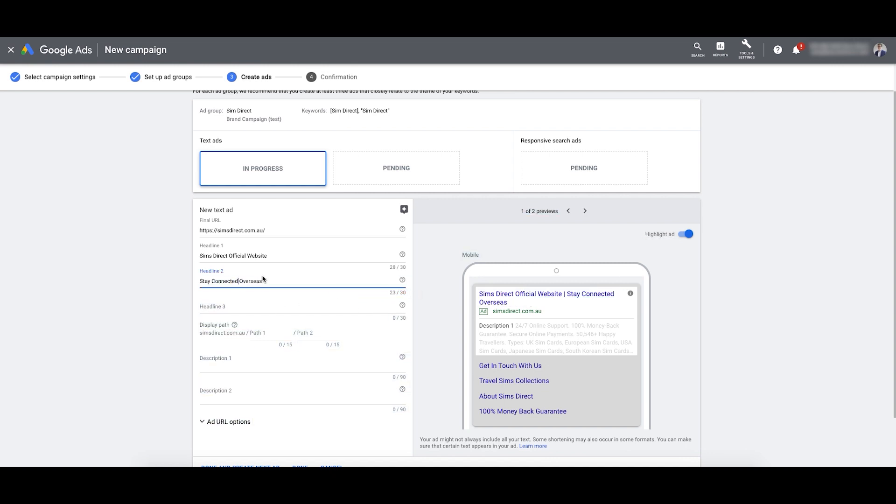
left_click(268, 281)
key("Tab")
type("100%")
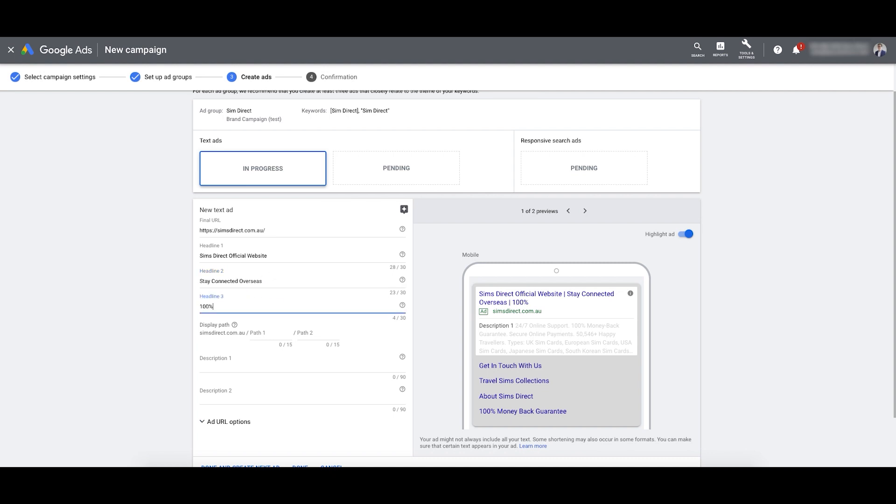
type(" Money Back Guarantee")
left_click(278, 282)
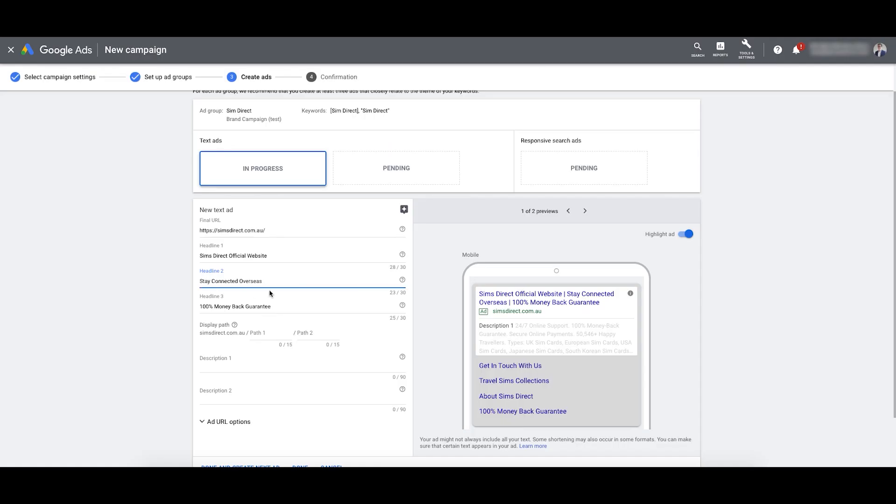
left_click_drag(279, 282, 199, 281)
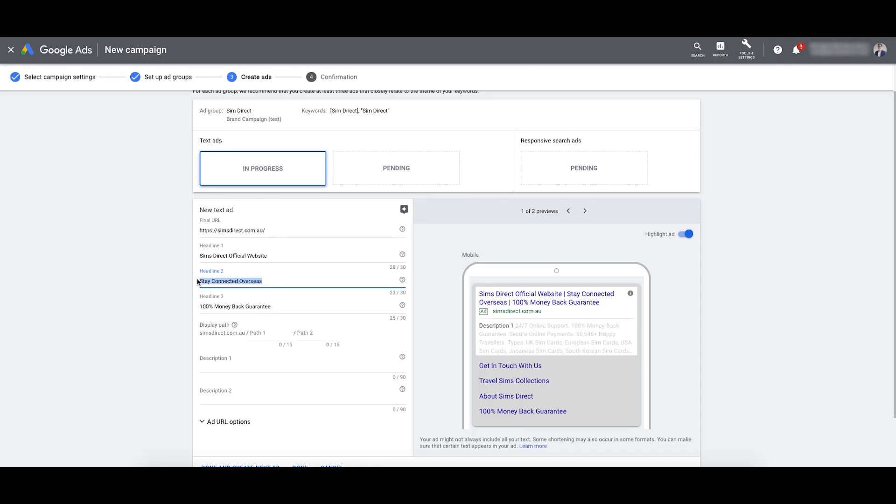
type("Just pop i")
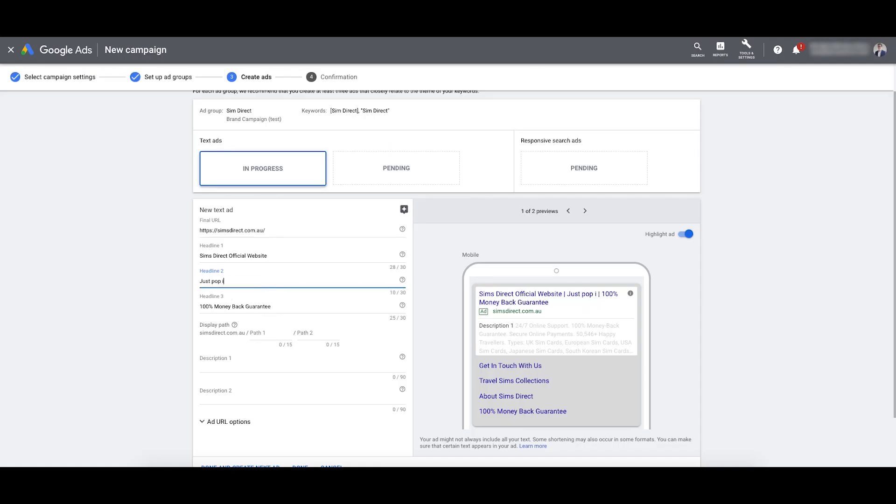
type("nto your phone and go")
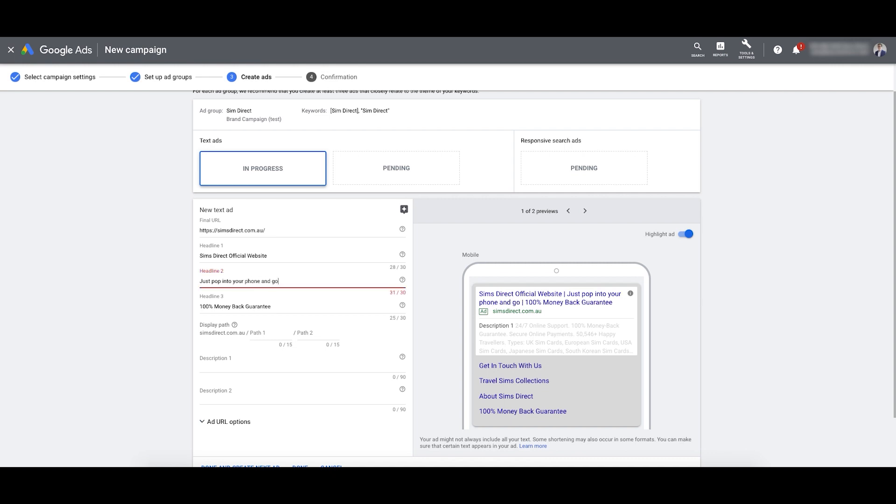
double_click(263, 280)
type("&")
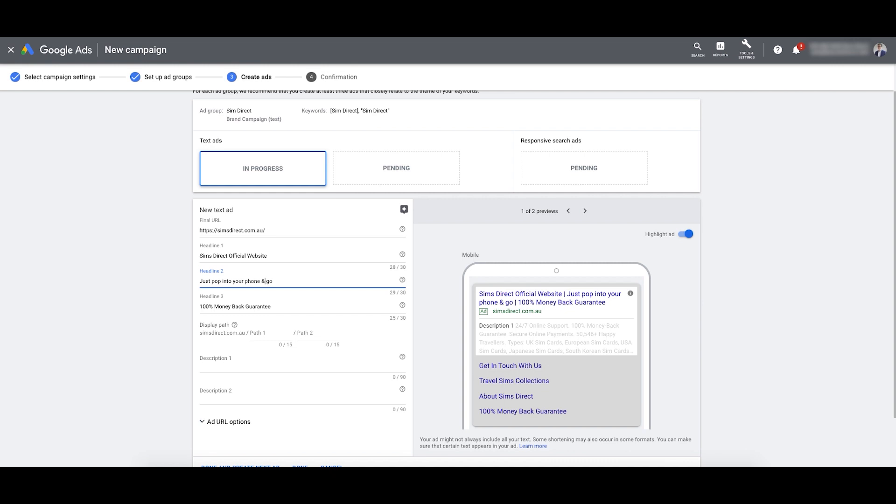
left_click(276, 281)
type("!")
left_click(270, 281)
key("BackSpace")
type("Go!")
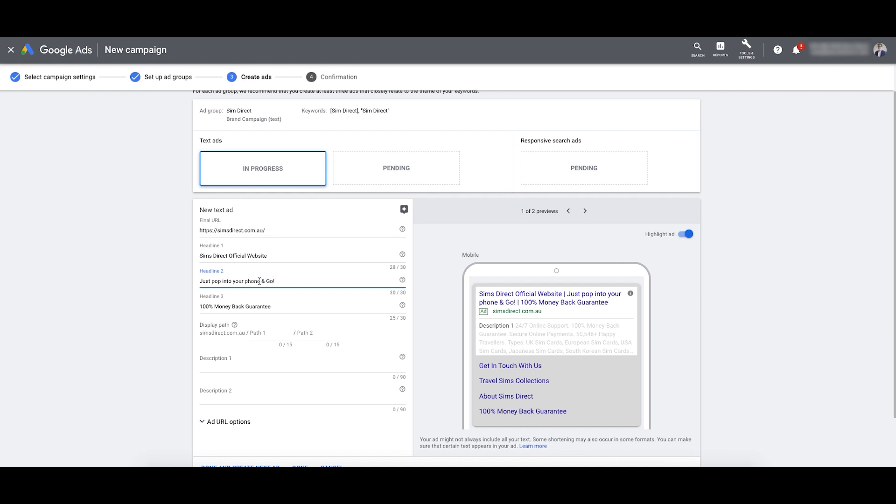
left_click(248, 281)
key("BackSpace")
type("P")
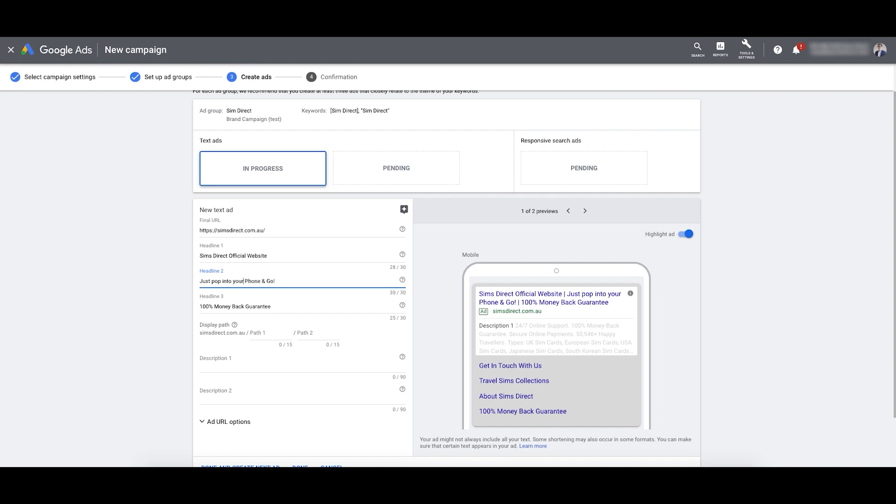
key("BackSpace")
type("Y")
key("Left")
key("Left")
key("Left")
key("Left")
key("Left")
key("BackSpace")
type("I")
key("Left")
key("Left")
key("Left")
key("Left")
key("BackSpace")
type("P")
left_click(265, 331)
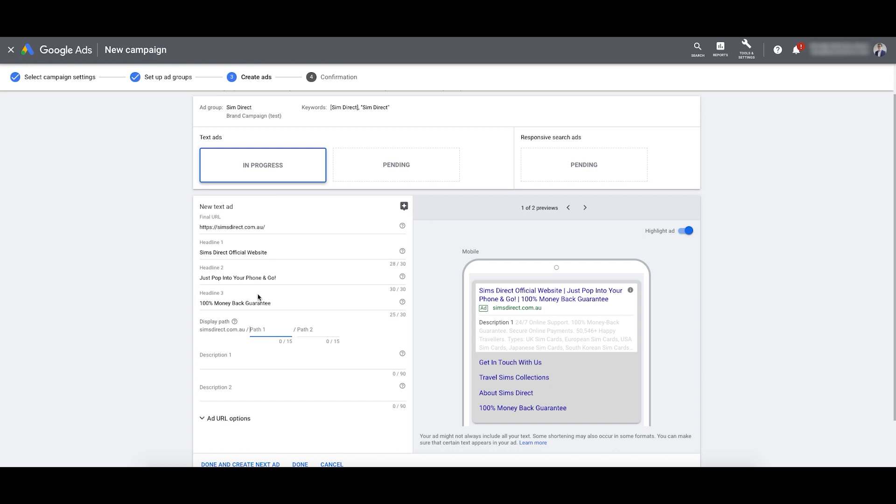
left_click_drag(280, 304, 194, 301)
left_click(279, 278)
left_click_drag(296, 278, 194, 280)
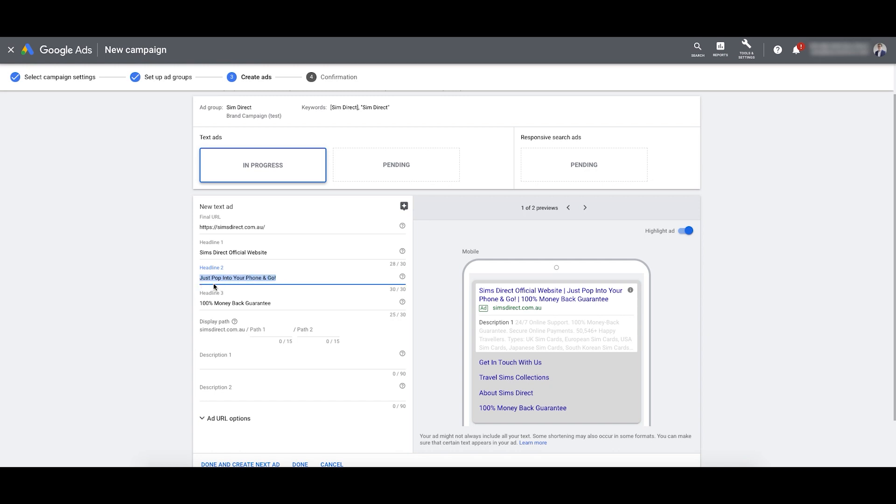
scroll(254, 294, "down", 1)
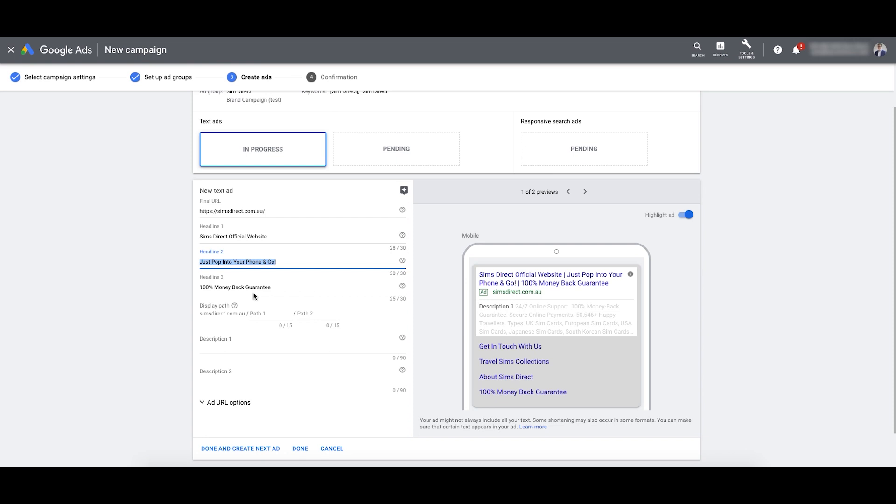
scroll(256, 295, "down", 1)
left_click_drag(285, 276, 250, 269)
scroll(189, 278, "down", 2)
left_click(237, 270)
left_click(261, 269)
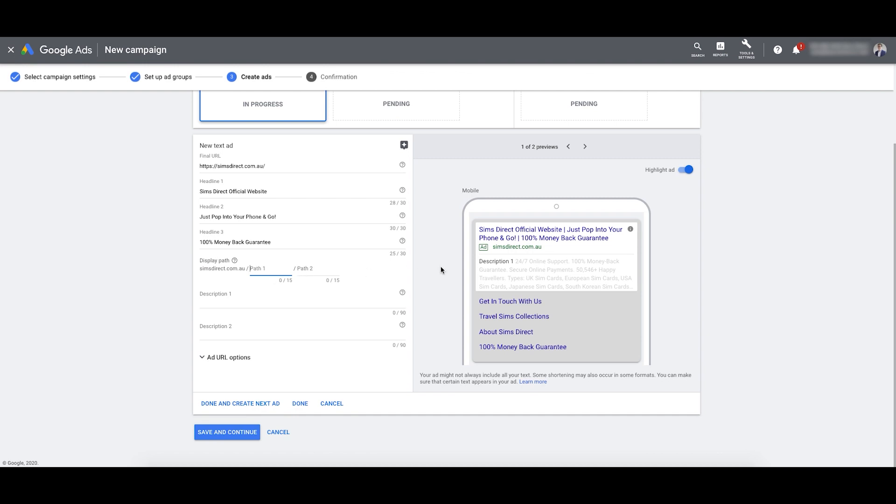
type("Officai")
key("BackSpace")
type("ial-web")
key("BackSpace")
key("BackSpace")
key("BackSpace")
key("BackSpace")
type("_Website")
double_click(280, 268)
key("BackSpace")
scroll(263, 271, "up", 1)
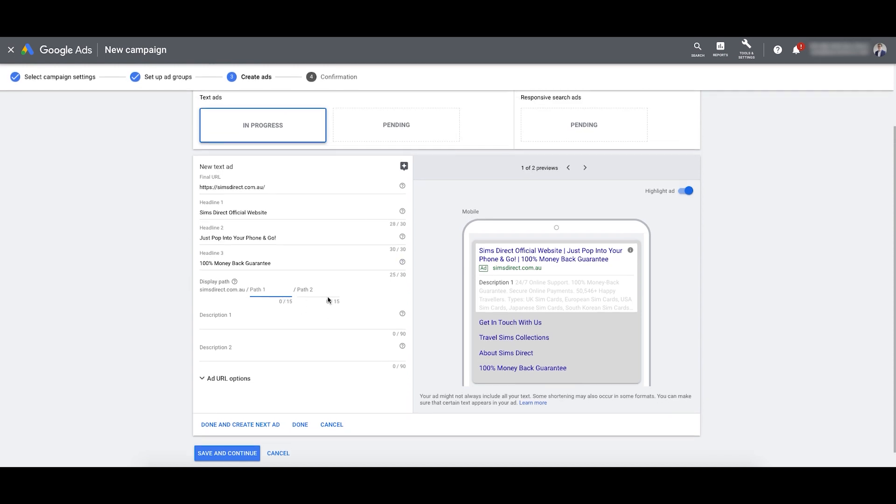
scroll(292, 312, "down", 1)
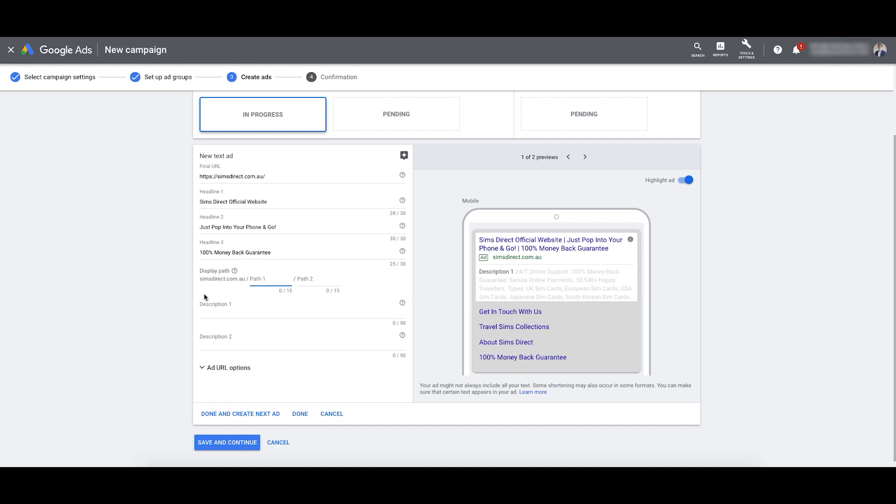
left_click_drag(200, 281, 245, 280)
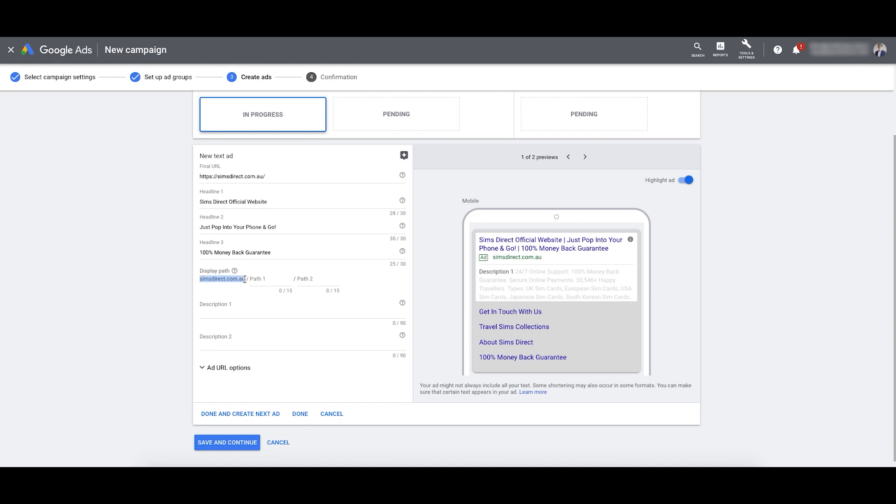
left_click(270, 280)
type("buynow")
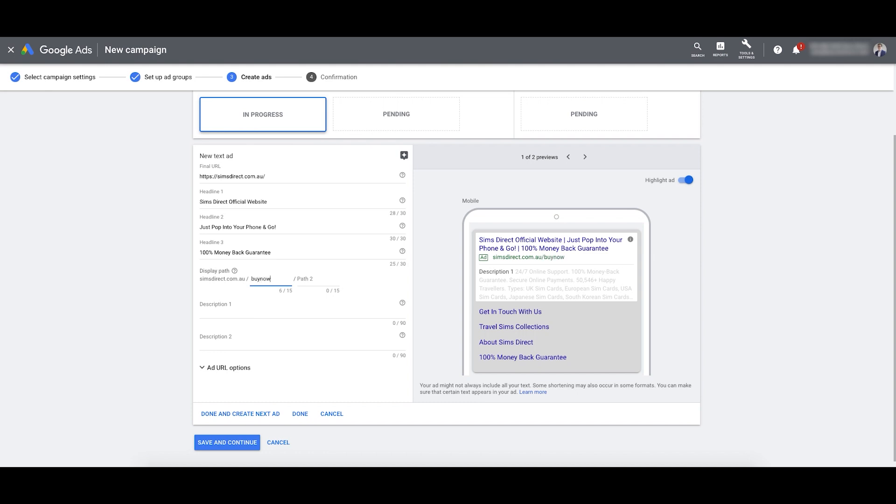
left_click_drag(565, 258, 544, 257)
left_click(565, 259)
scroll(476, 250, "up", 1)
left_click_drag(266, 193, 196, 192)
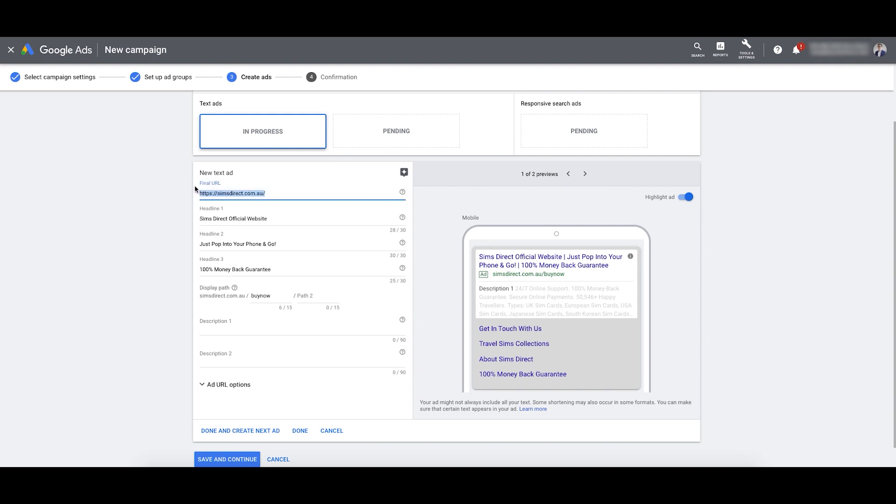
double_click(261, 295)
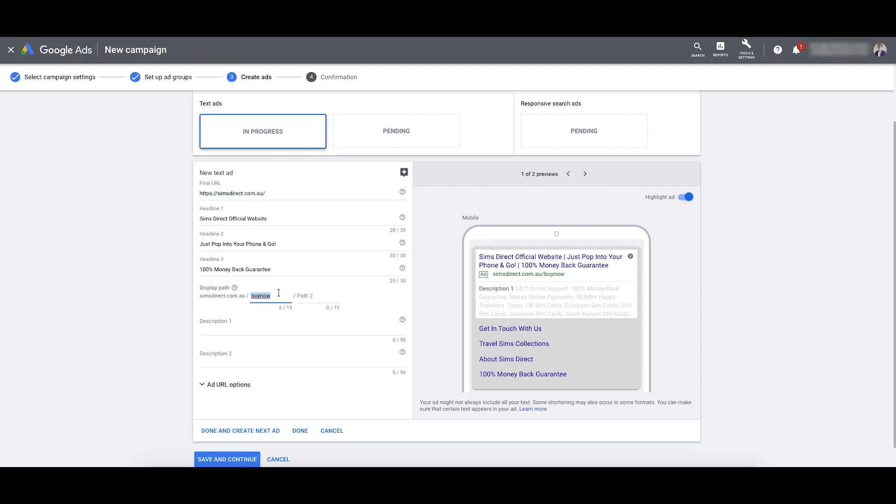
key("BackSpace")
left_click(237, 334)
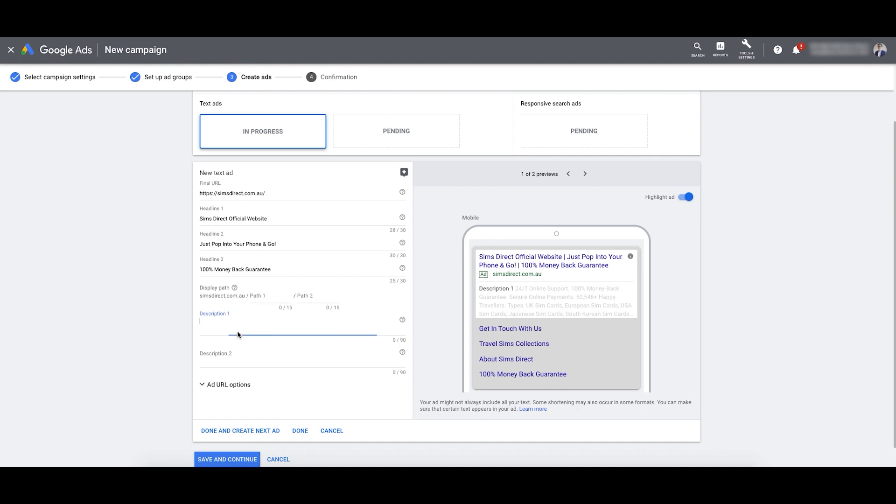
left_click_drag(279, 244, 208, 242)
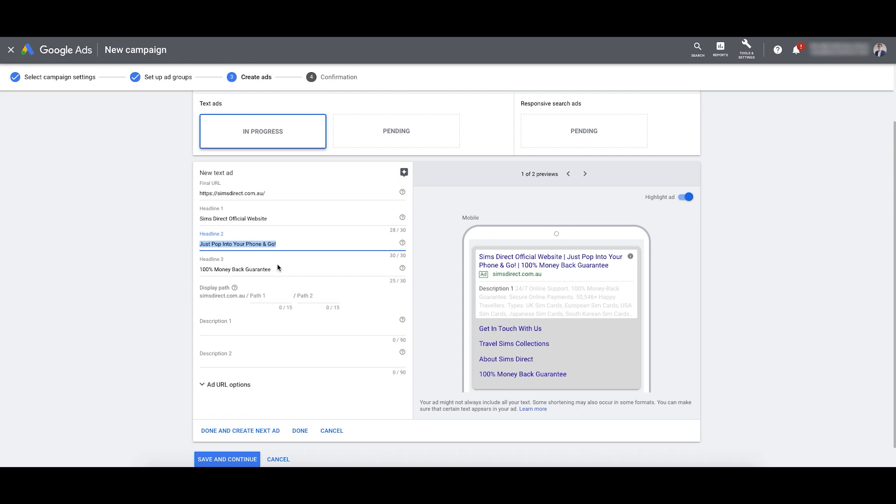
left_click_drag(278, 267, 180, 272)
left_click(285, 251)
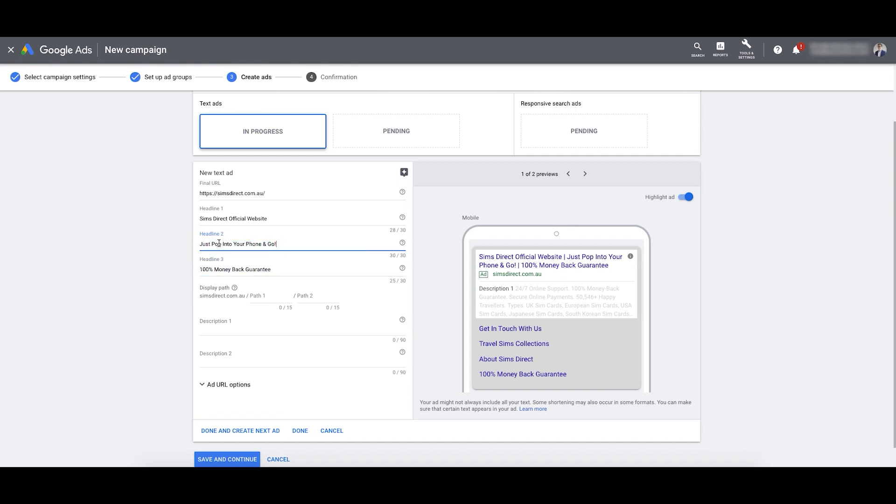
left_click(235, 335)
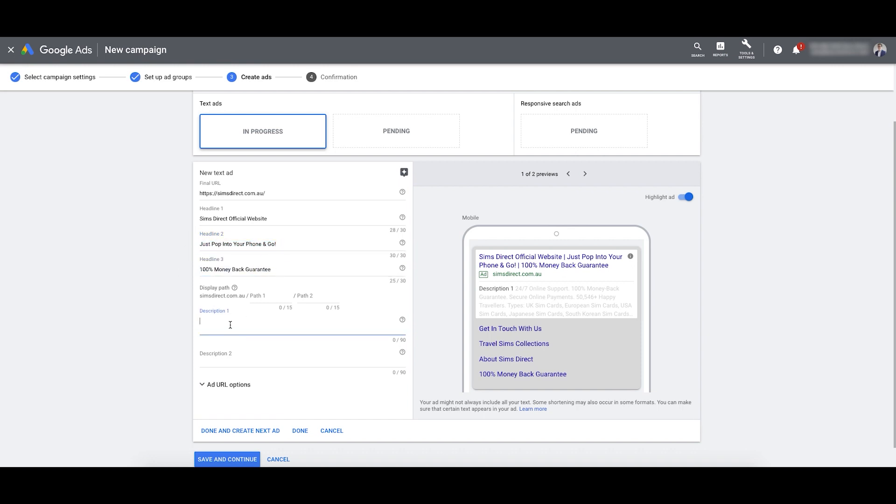
left_click_drag(516, 288, 634, 316)
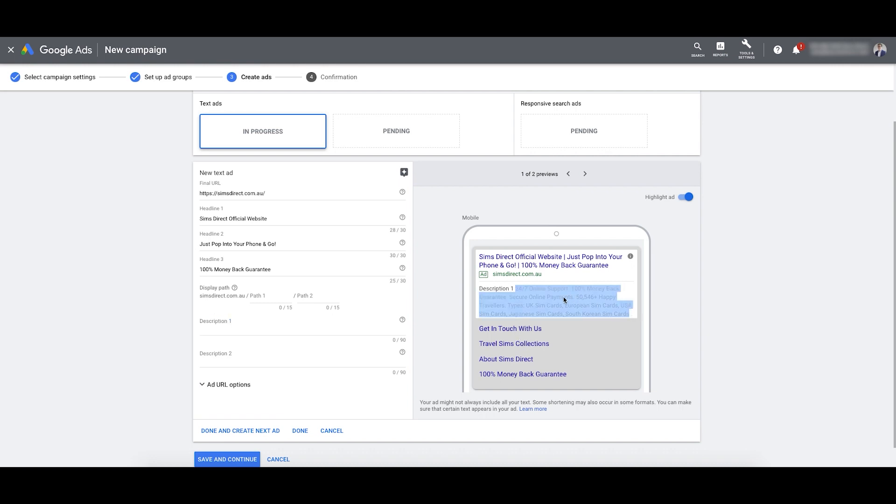
left_click(529, 292)
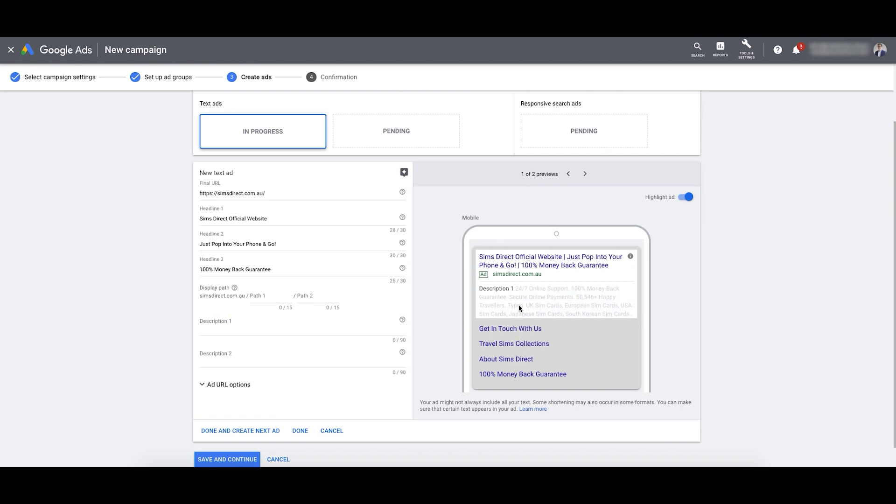
left_click_drag(516, 288, 584, 312)
left_click(584, 312)
Step: Type Description 1 'Always stay connected with our prepaid travel sims. Easy-to-use, hassle-free activation!', fixing the typo
left_click(301, 328)
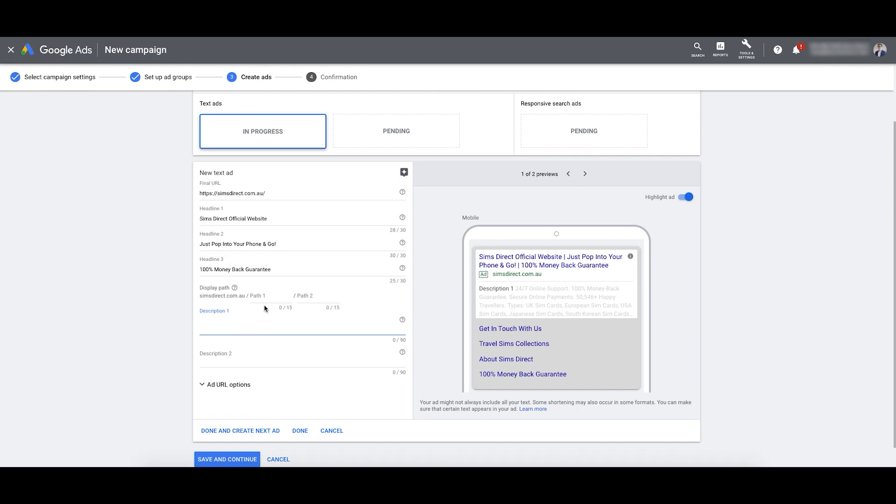
type("Always stay connected with our prepaid travel sims. Easy-touse")
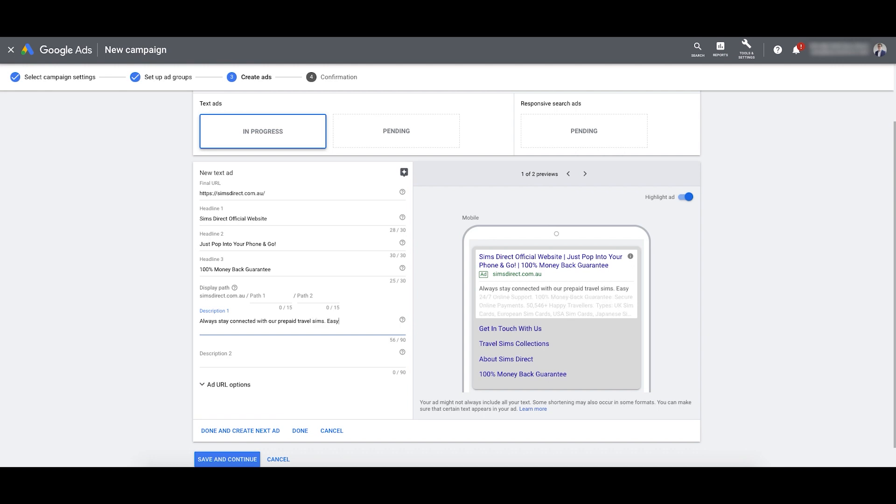
key("BackSpace")
key("BackSpace")
key("BackSpace")
type("-use, hassle f")
type("ree activation!")
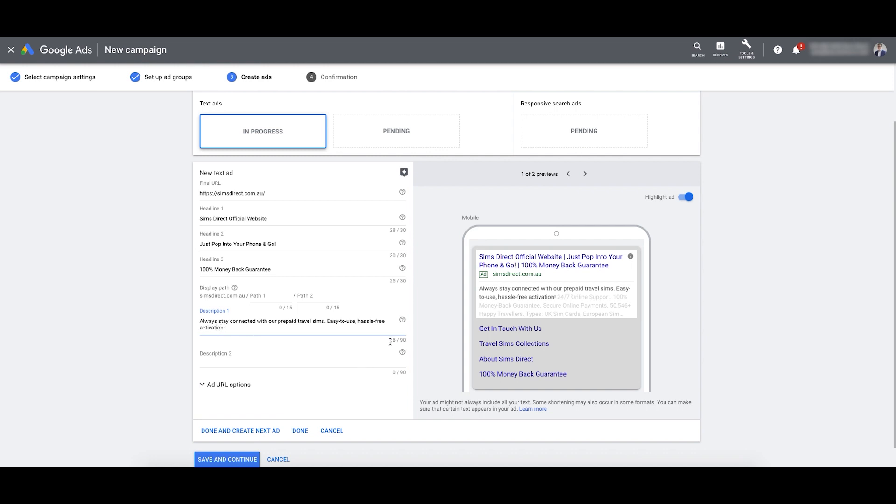
left_click_drag(243, 330, 311, 321)
left_click(201, 321)
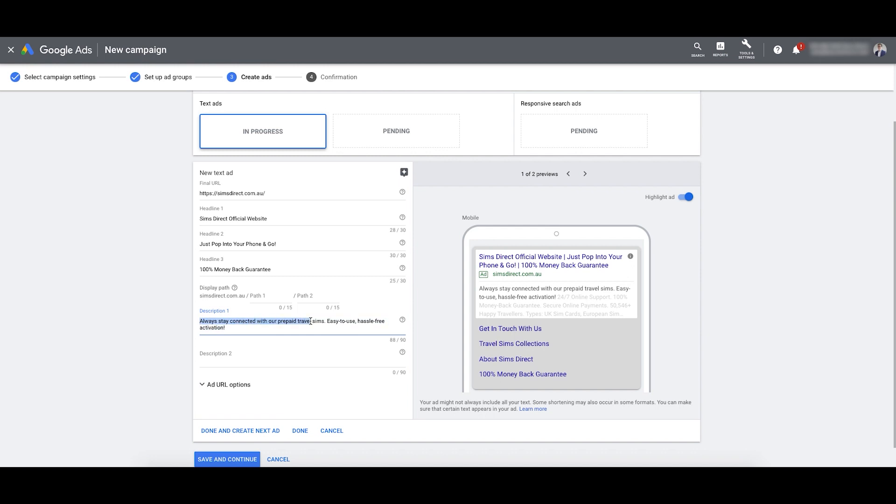
double_click(287, 321)
left_click(328, 321)
left_click(345, 320)
left_click_drag(355, 321, 381, 321)
left_click(382, 321)
left_click(235, 358)
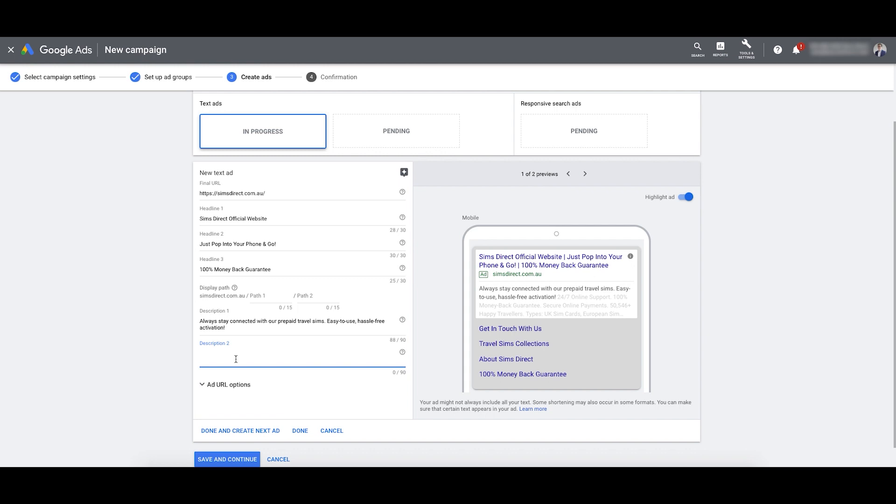
Step: Type Description 2: 'Keep your holiday stress free and Say Goodbye to Roaming Fees. 100% Money-Back Guarantee.'
type("Keep your holiday stress free and")
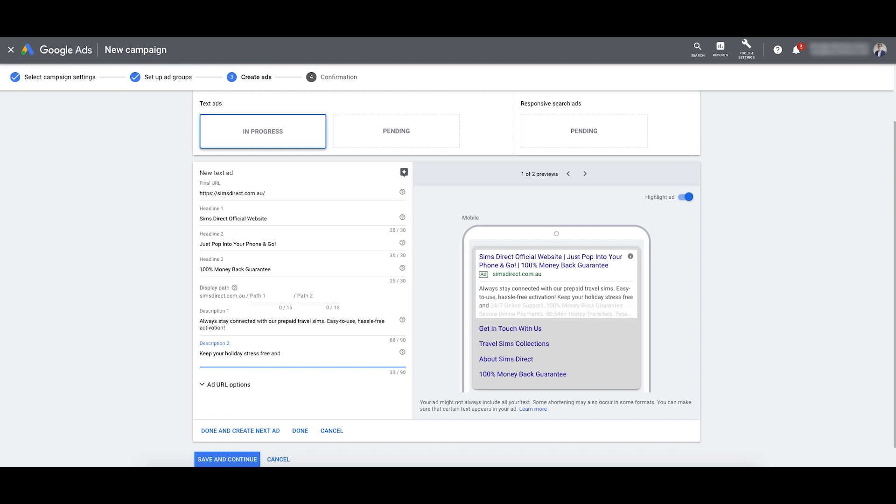
type("Say Goodbye to Roaming Fees.")
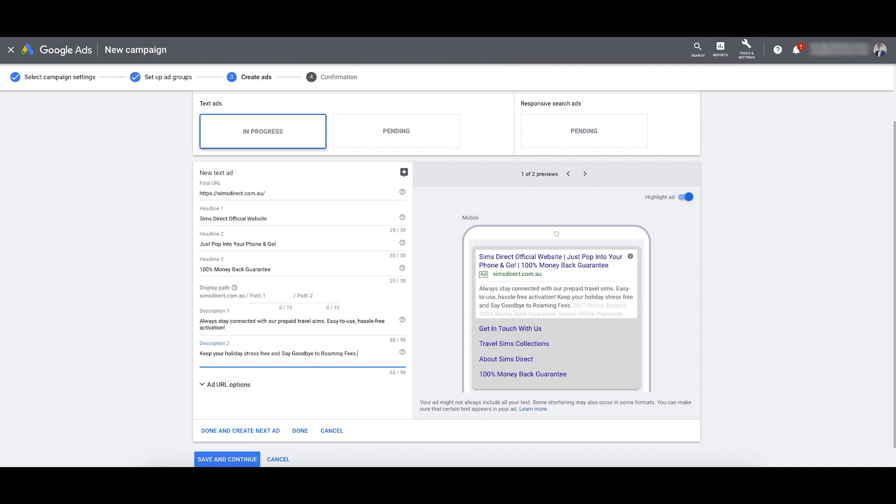
type(" 100% Money-Back guar")
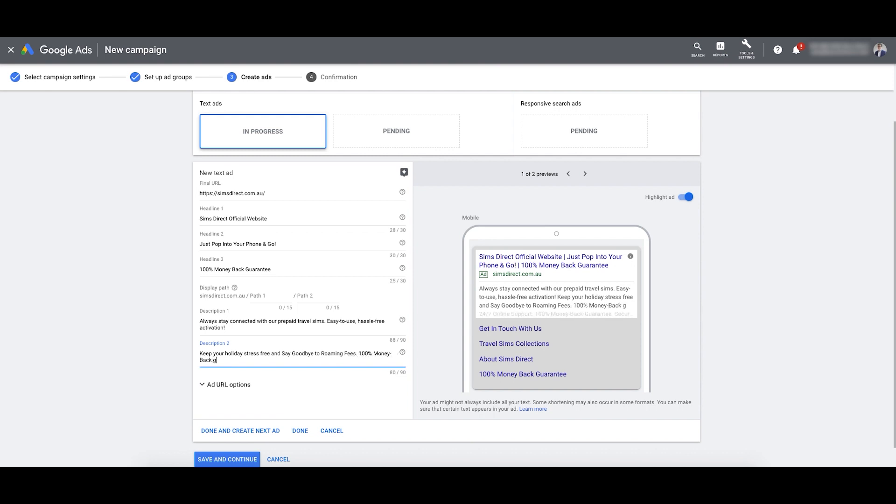
key("BackSpace")
key("BackSpace")
key("BackSpace")
key("BackSpace")
type("Guarantee.")
Step: Capitalise Holiday, Stress and Free in Description 2
left_click(262, 354)
key("BackSpace")
type("F")
key("Left")
key("Left")
key("Left")
key("Left")
key("BackSpace")
type("S")
key("Left")
key("Left")
key("Left")
key("Left")
key("Left")
key("Left")
key("Left")
key("Left")
key("BackSpace")
type("H")
Step: Capitalise Prepaid, Travel and Sims in Description 1
left_click(281, 321)
key("BackSpace")
type("P")
left_click(300, 321)
key("BackSpace")
type("T")
left_click(315, 321)
key("BackSpace")
type("S")
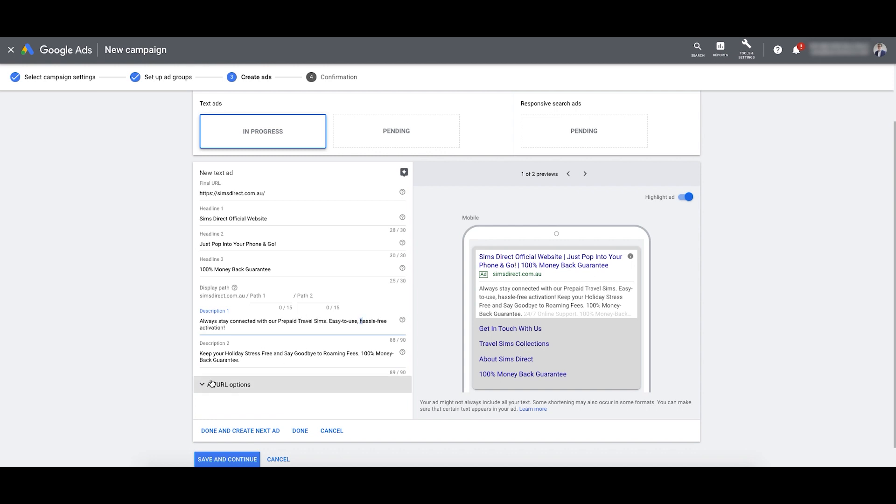
Step: Replace the money-back guarantee ending of Description 2 with 'Buy Your Sims Card Here!' and check the preview
left_click(267, 354)
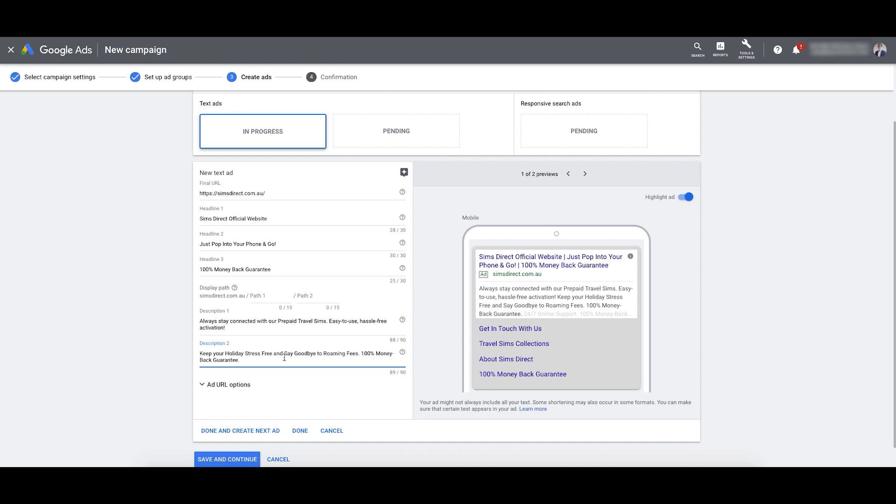
left_click(360, 353, "shift")
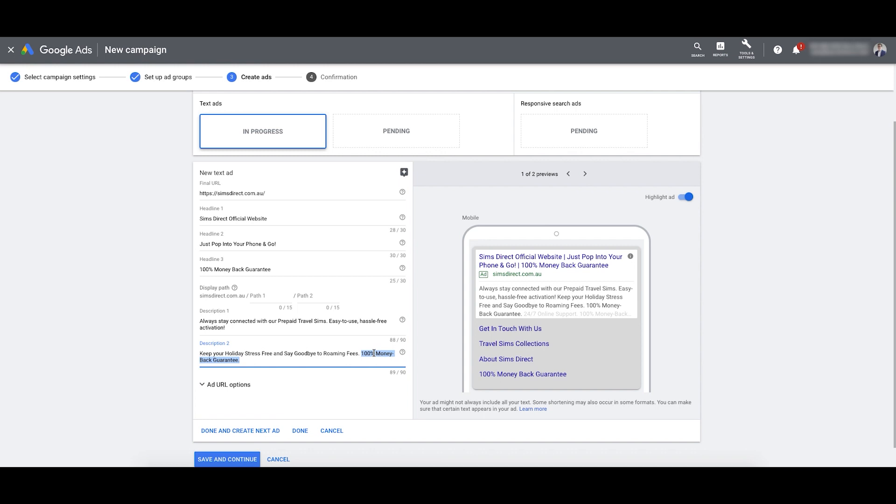
type("Buy")
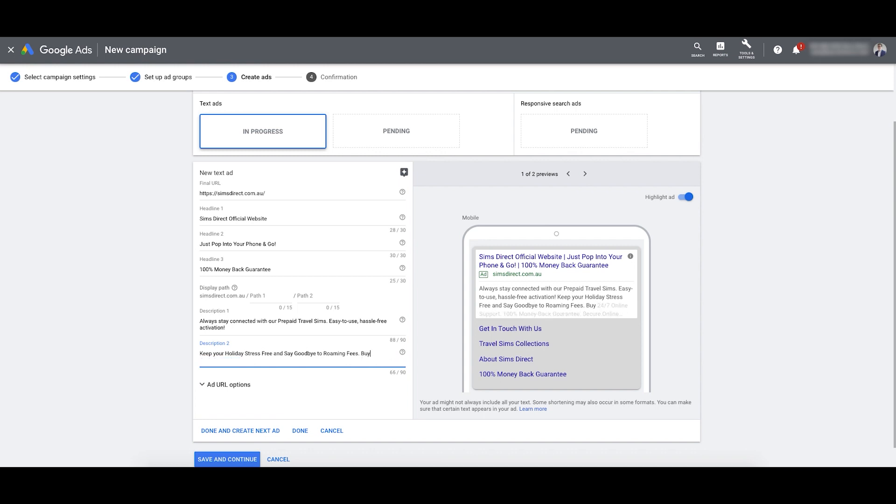
type(" Online Now!")
left_click_drag(360, 353, 213, 360)
type("Your Sims Card Here!")
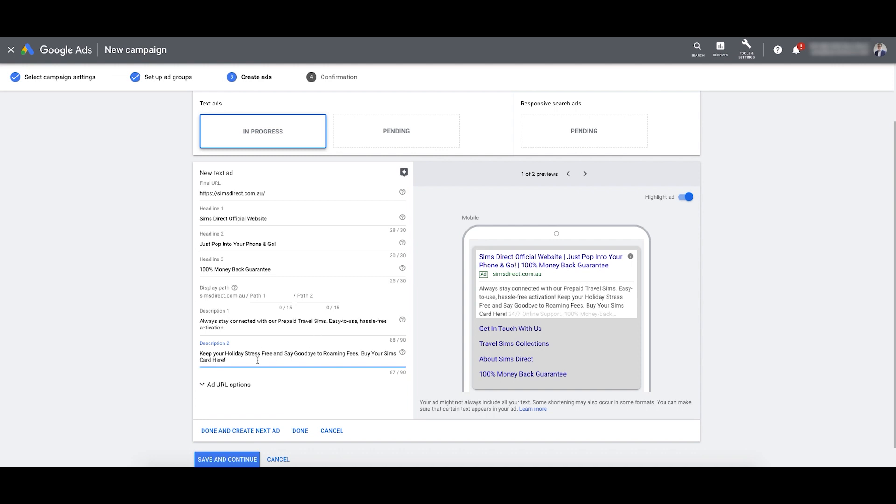
left_click_drag(362, 354, 226, 361)
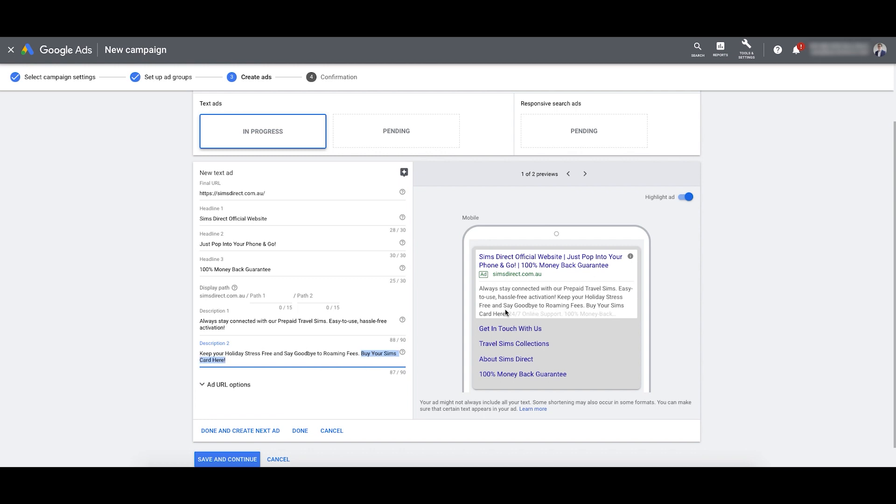
left_click_drag(587, 306, 510, 314)
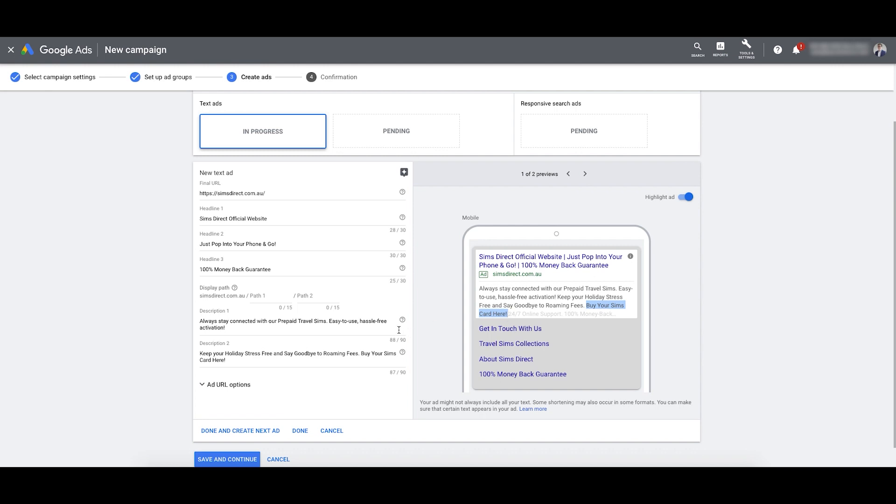
scroll(208, 373, "down", 1)
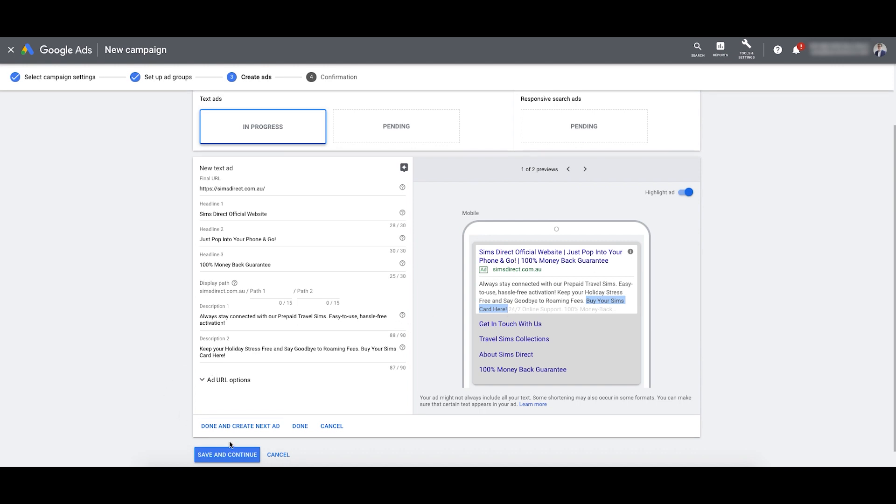
scroll(354, 314, "up", 2)
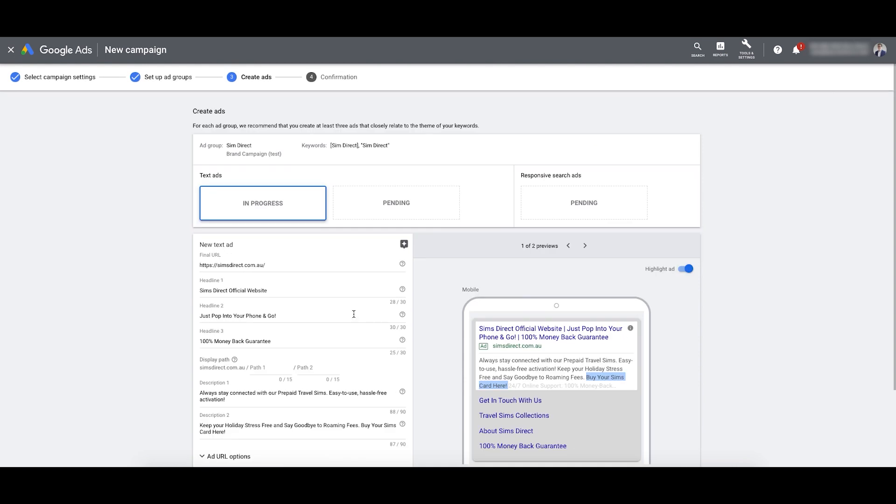
scroll(424, 304, "down", 2)
left_click(243, 421)
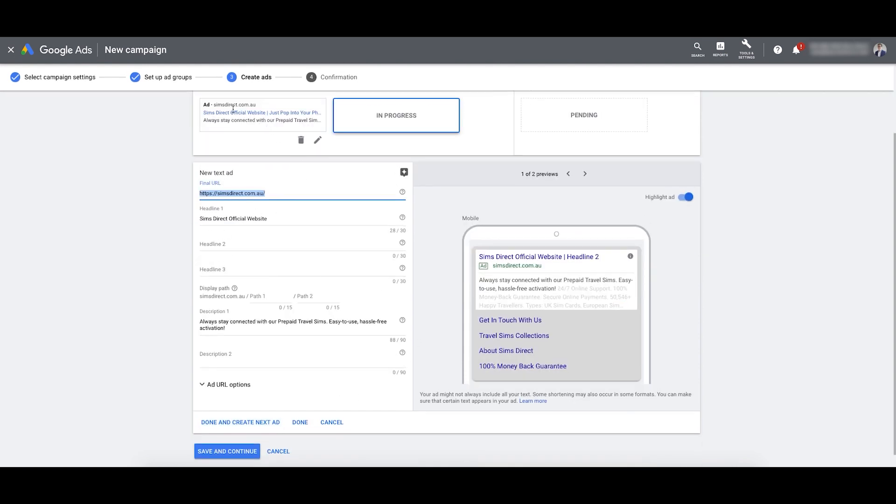
left_click(239, 250)
key("Tab")
key("Tab")
key("Tab")
key("Tab")
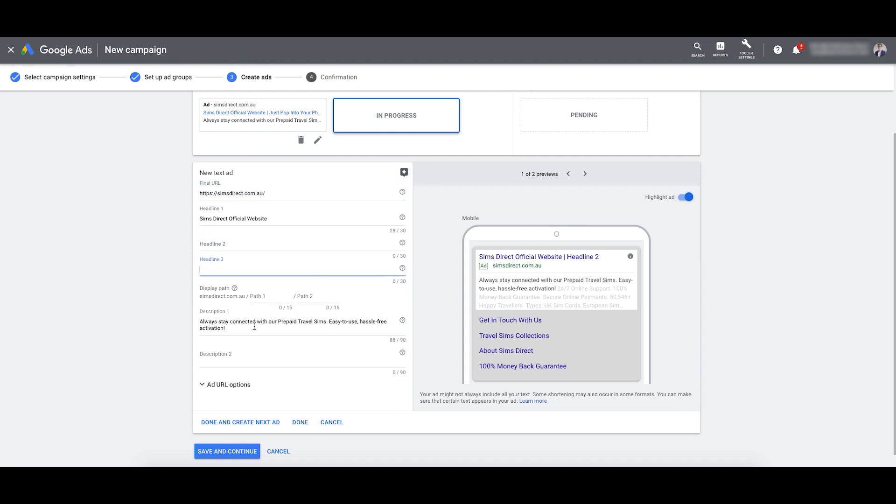
left_click(226, 246)
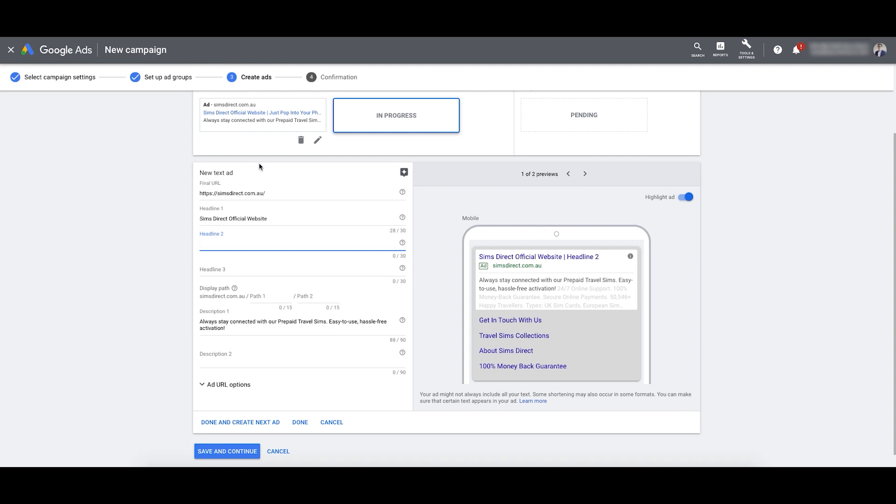
left_click_drag(276, 219, 228, 217)
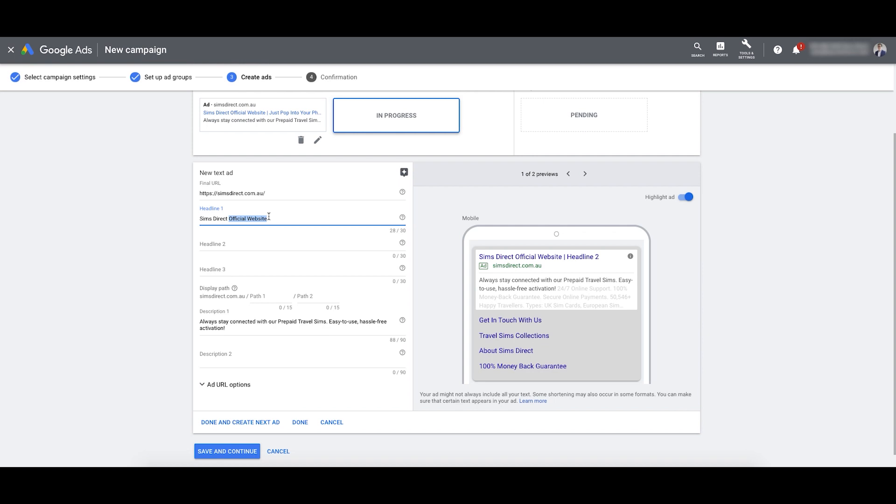
scroll(269, 217, "up", 1)
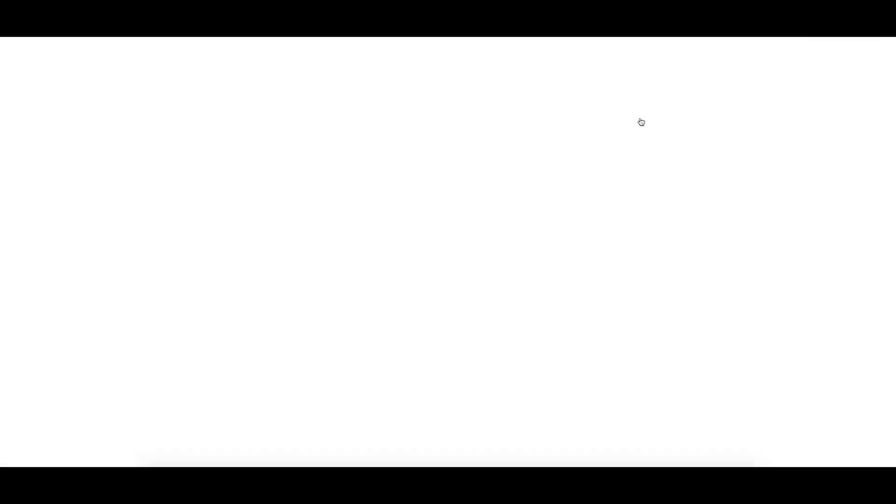
scroll(422, 274, "up", 5)
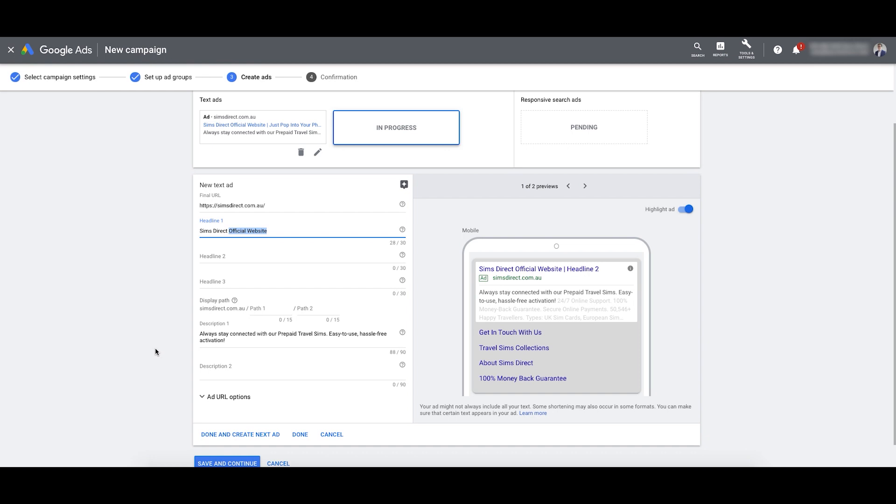
left_click(245, 239)
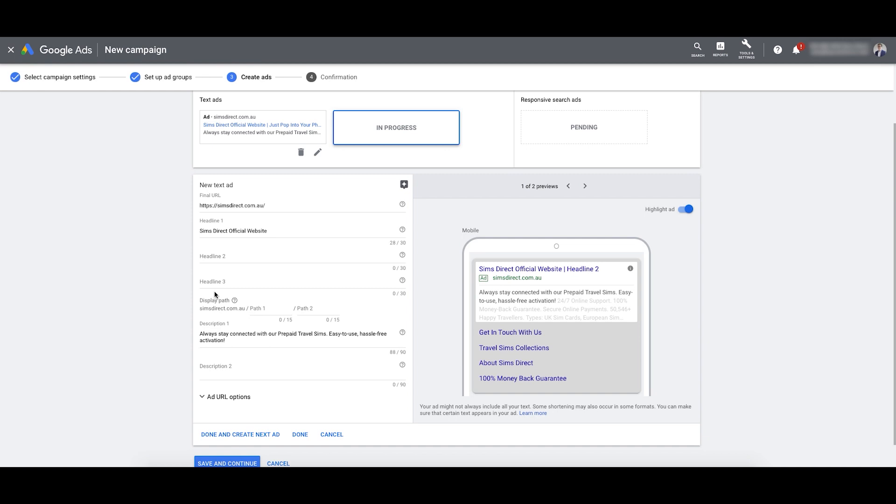
scroll(280, 244, "up", 1)
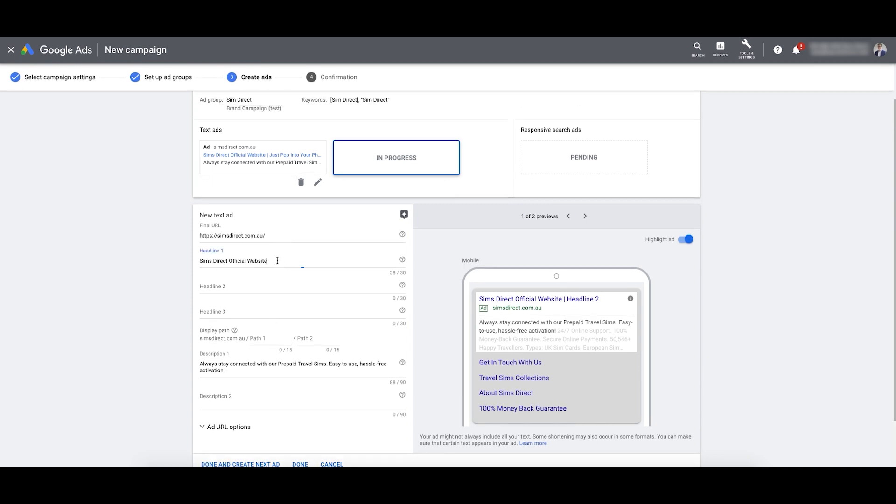
Step: Look over the second ad's headlines, then save the ads without adding more text
left_click_drag(276, 259, 207, 258)
left_click(228, 261)
left_click_drag(269, 262, 229, 262)
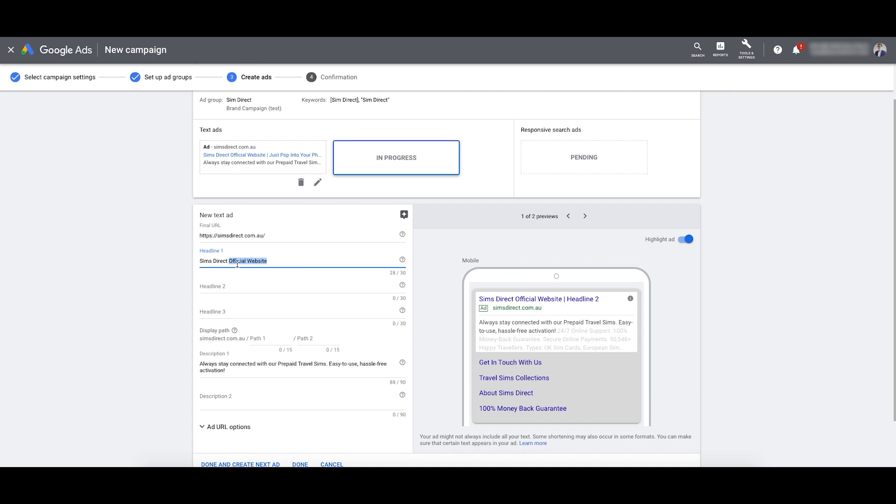
left_click(255, 287)
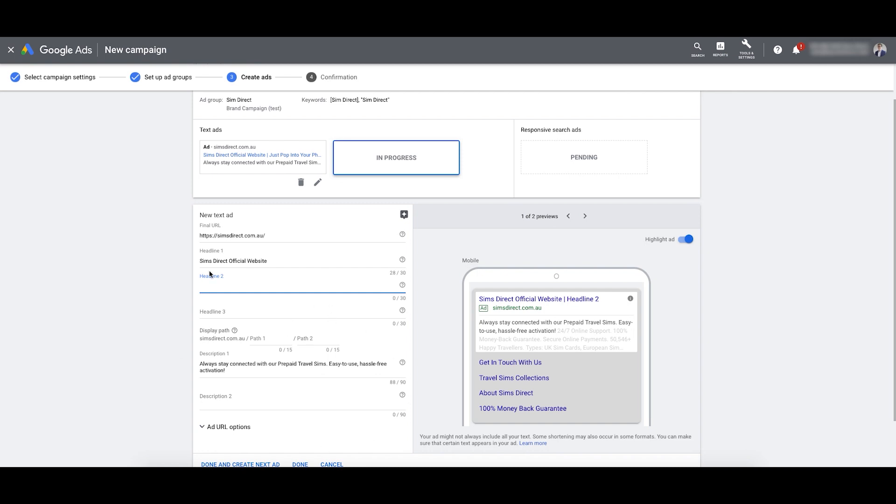
scroll(279, 300, "down", 1)
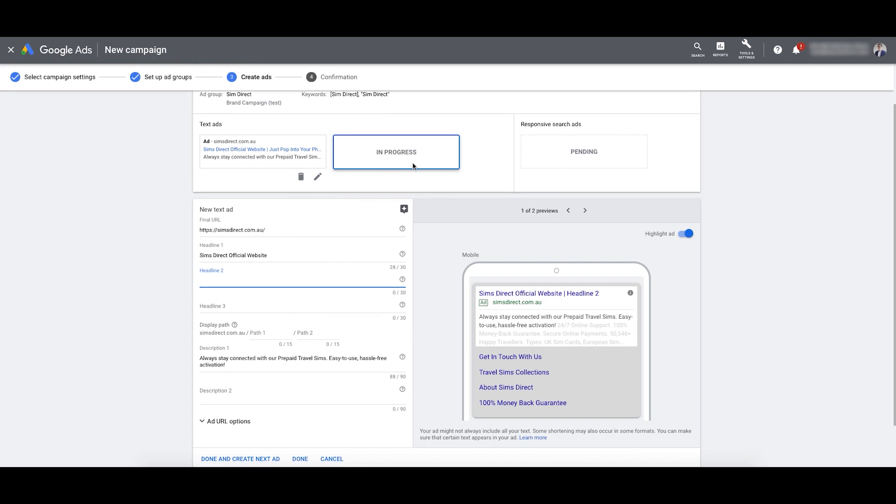
scroll(390, 277, "down", 1)
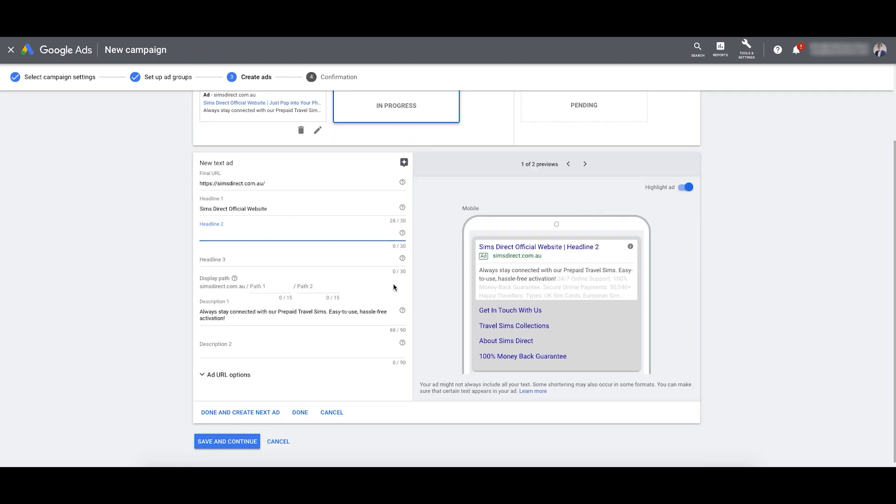
left_click(233, 444)
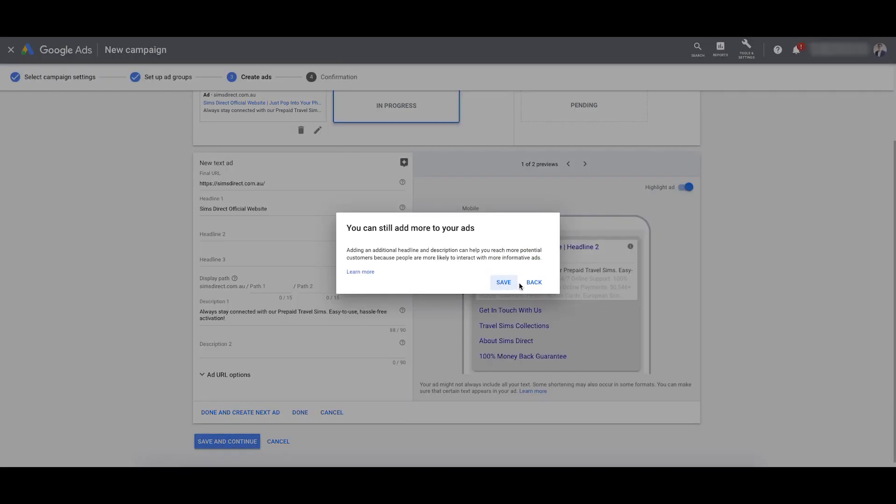
left_click(503, 282)
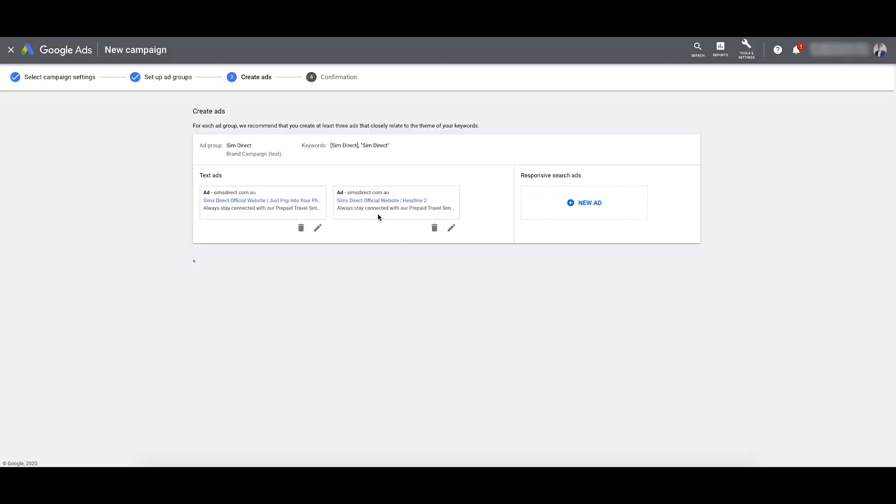
Step: Delete the incomplete second text ad, save, and continue to Brand Campaign (test)
left_click(377, 214)
scroll(298, 304, "down", 2)
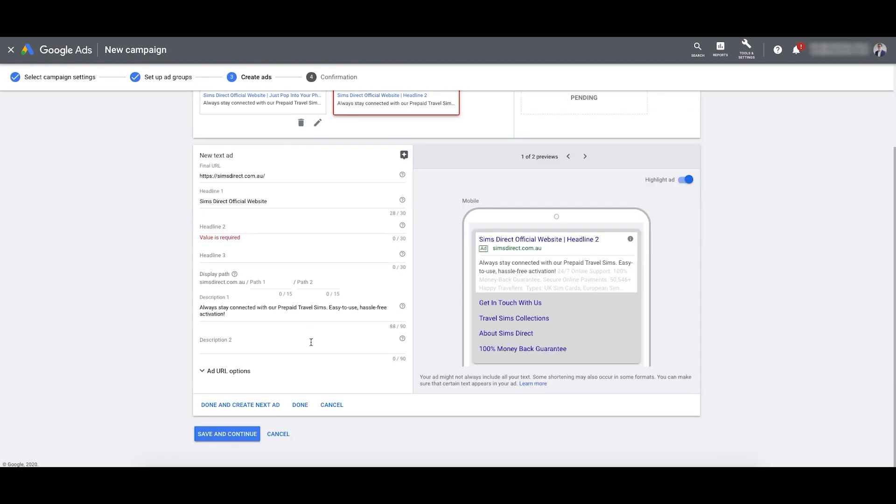
left_click(326, 423)
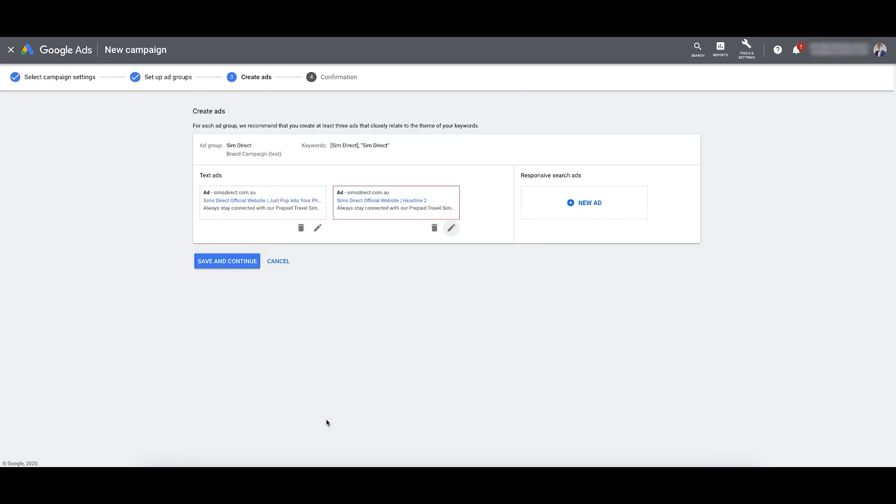
left_click(435, 228)
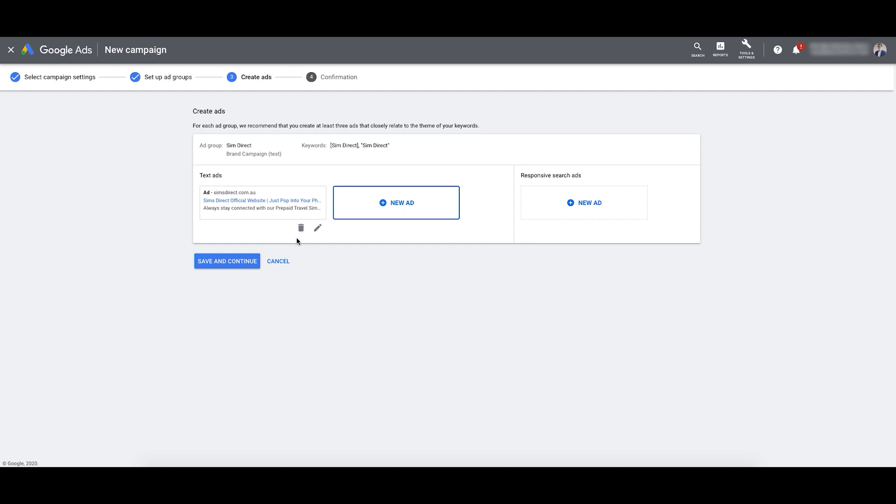
left_click(227, 261)
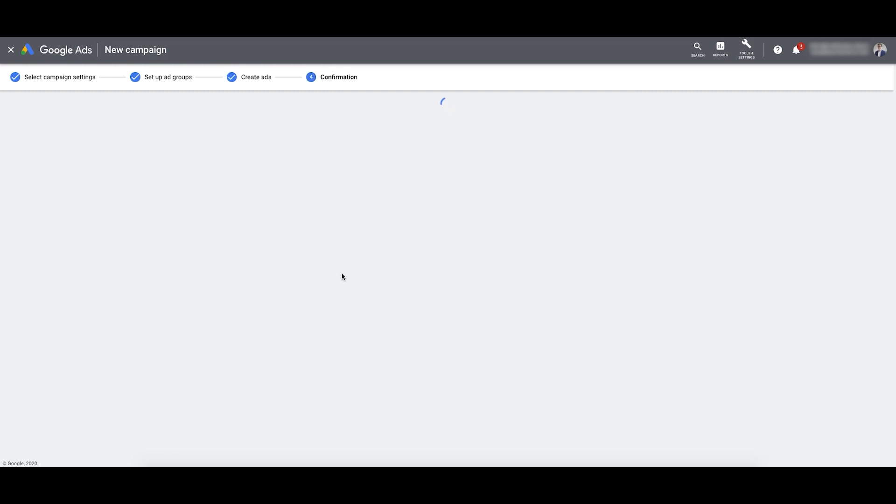
left_click_drag(205, 114, 379, 118)
left_click(243, 306)
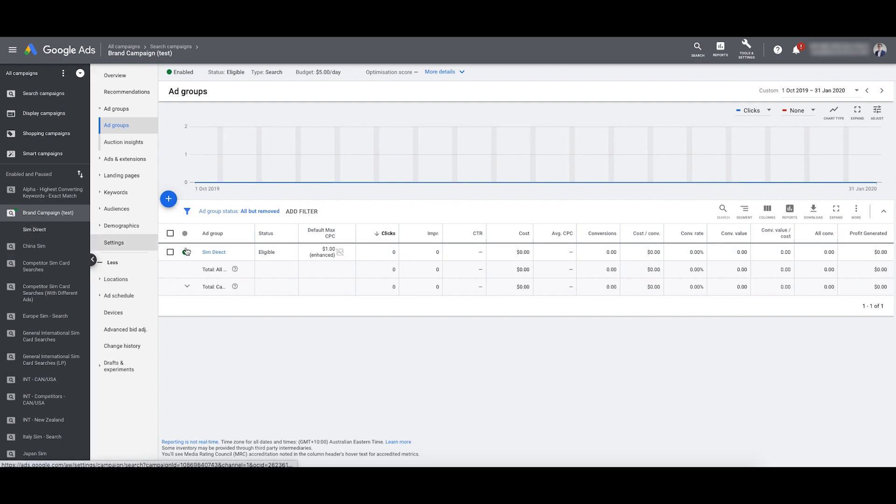
Step: Open the Sim Direct ad group and list all its ads by removing the Disapproved filter
left_click(214, 253)
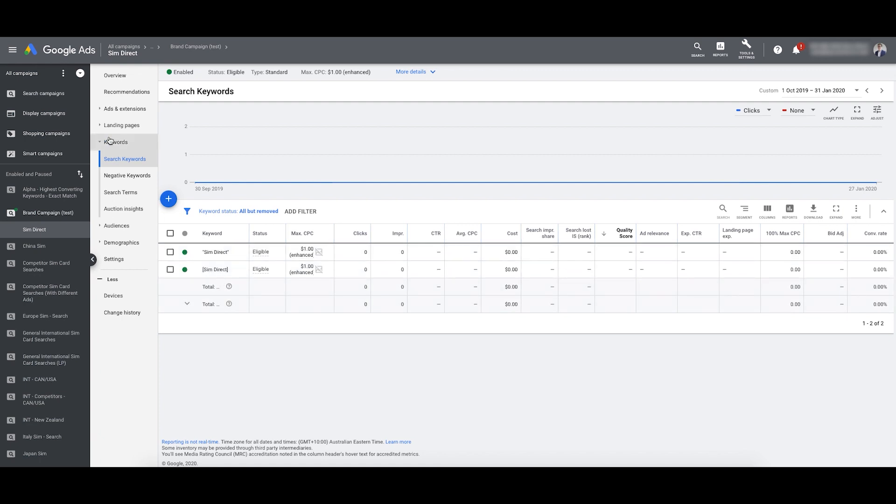
left_click(114, 109)
left_click(110, 126)
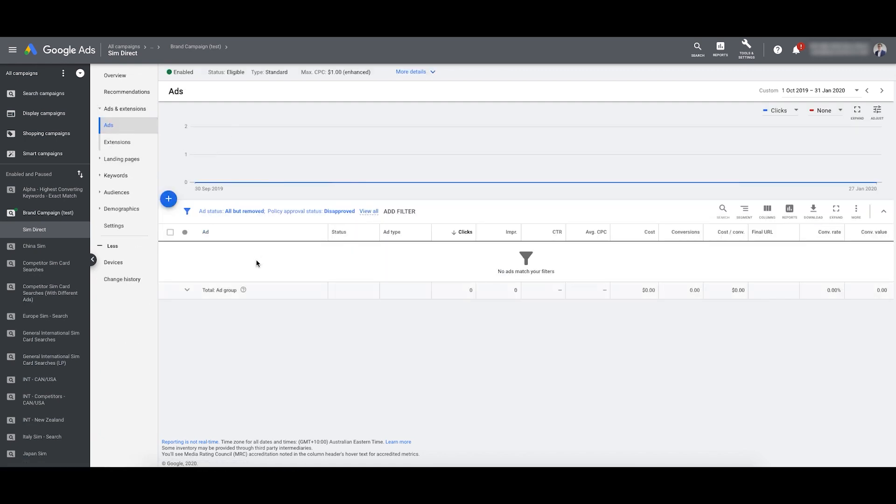
left_click(350, 215)
left_click(355, 213)
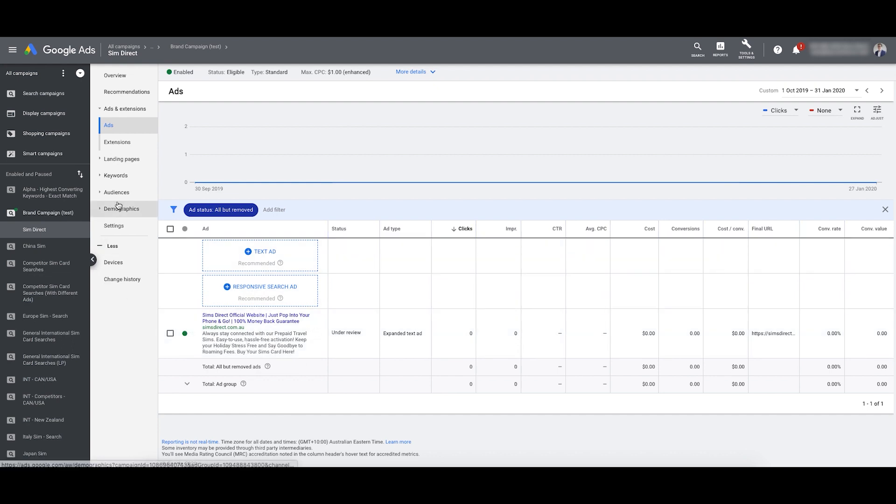
Step: Check the two Eligible search keywords, apply the column settings, and open the empty Search Terms report
left_click(120, 176)
left_click(126, 194)
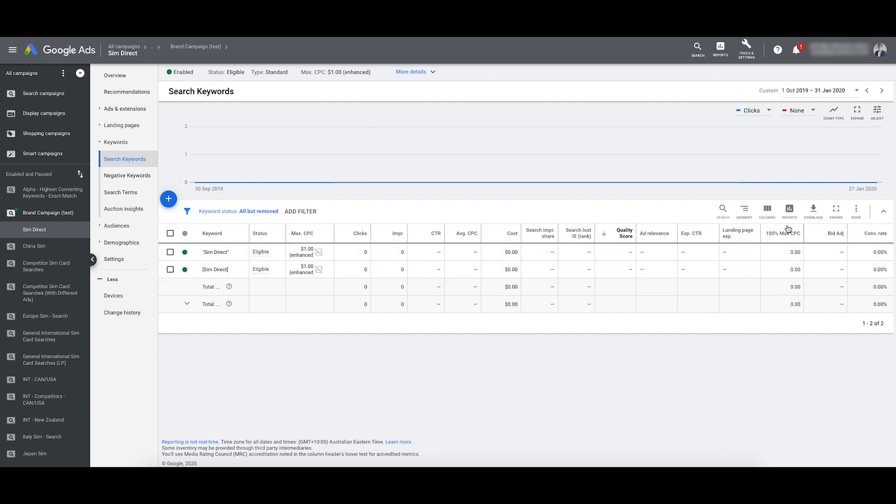
left_click(766, 210)
left_click(736, 240)
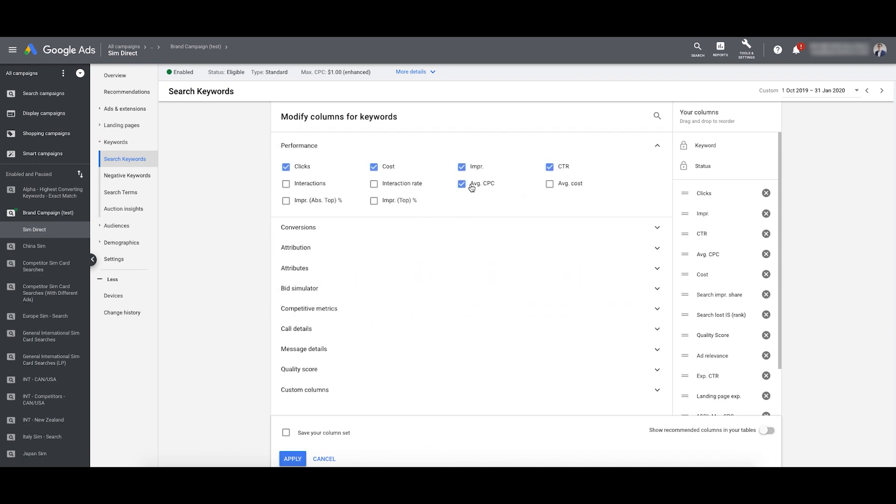
left_click(292, 458)
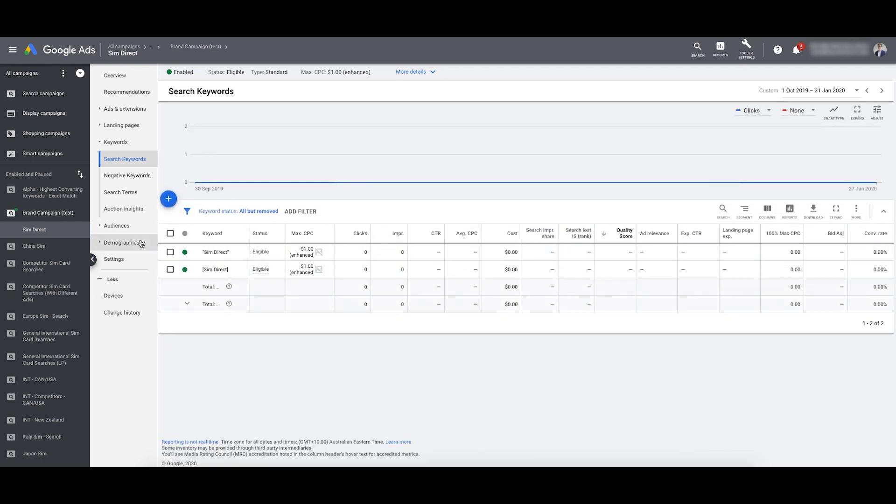
left_click(121, 190)
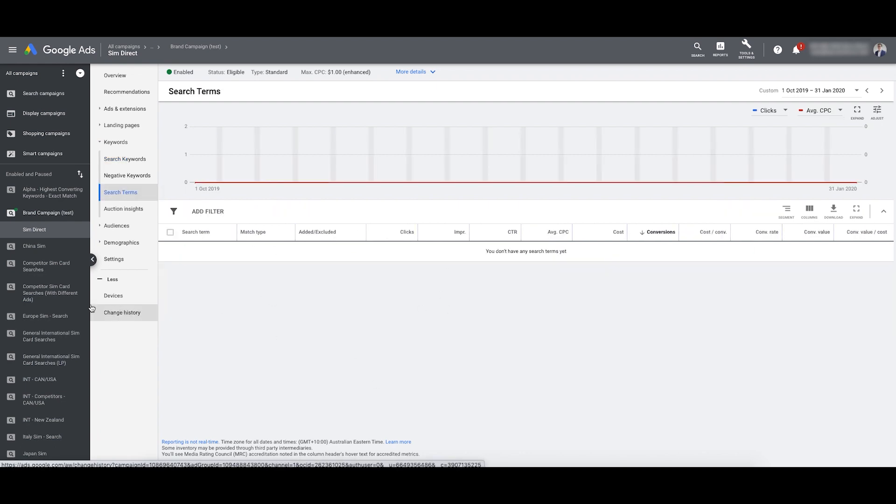
scroll(64, 297, "down", 1)
scroll(64, 297, "down", 5)
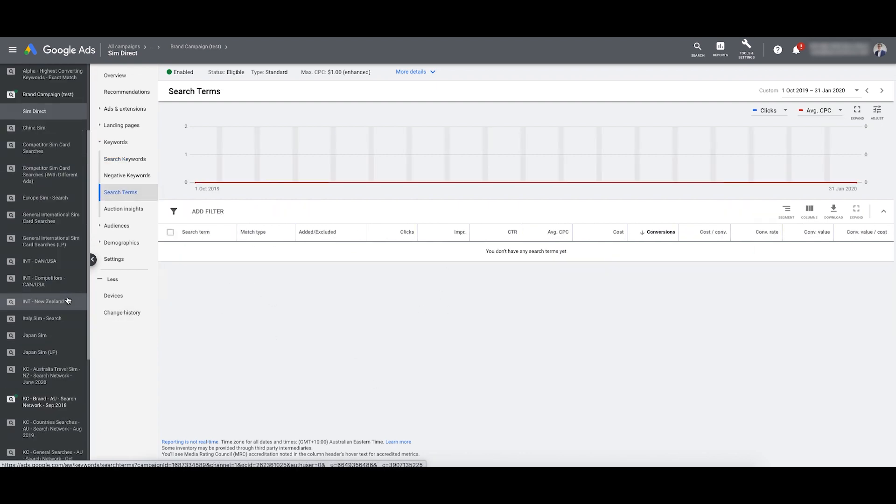
Step: Open the KC - Brand - AU - Search Network - Sep 2018 search terms and highlight 'simsdirect reviews'
left_click(52, 394)
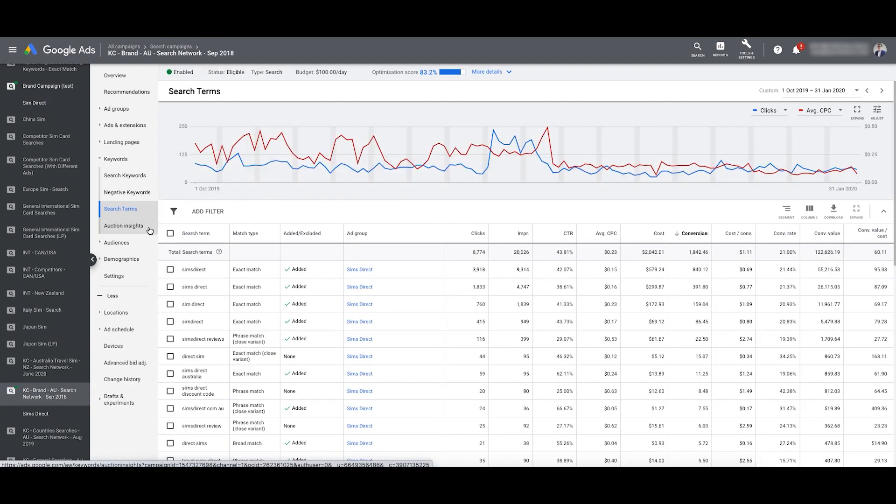
scroll(236, 279, "down", 1)
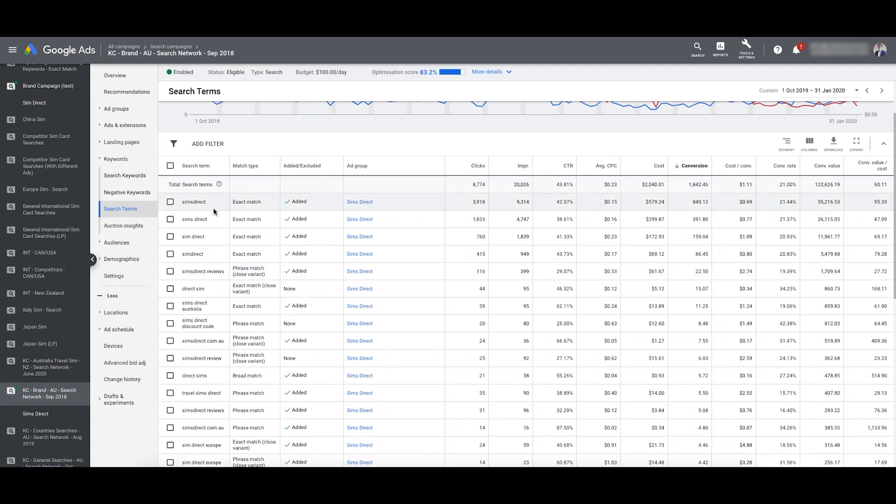
left_click_drag(185, 208, 207, 227)
left_click_drag(204, 260, 182, 279)
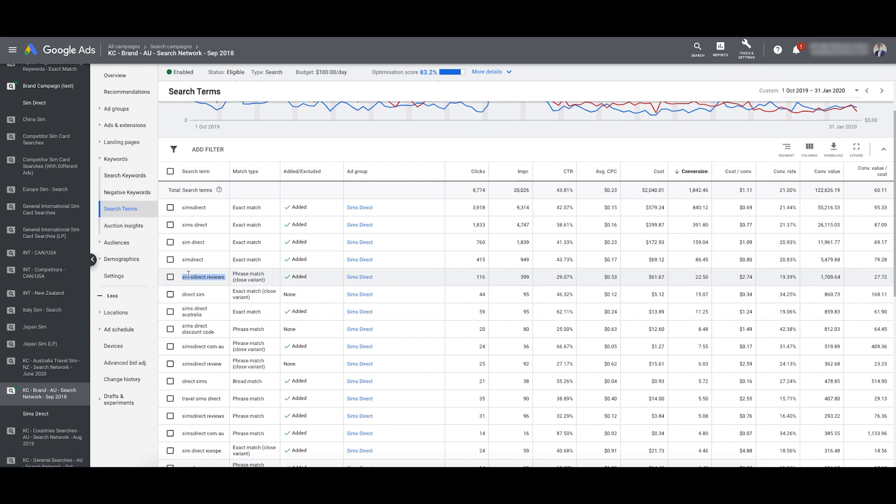
left_click(217, 277)
left_click_drag(182, 278, 218, 276)
Step: Highlight 'sims direct discount code' and Broad-match 'direct sims', then bring up Tools & Settings
left_click_drag(214, 332, 177, 330)
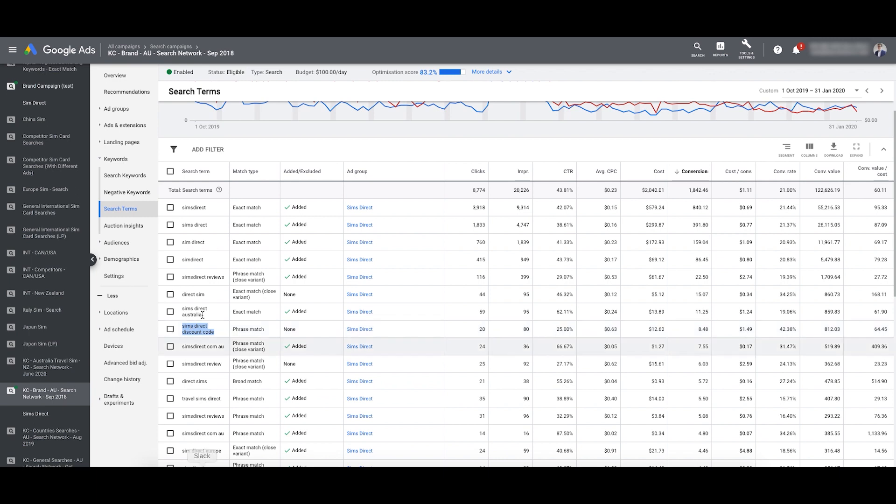
left_click_drag(211, 382, 185, 379)
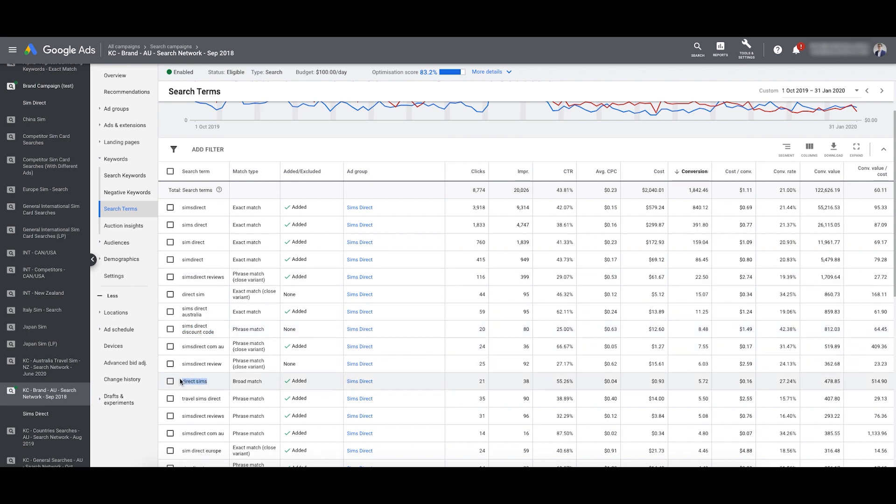
left_click_drag(263, 382, 232, 380)
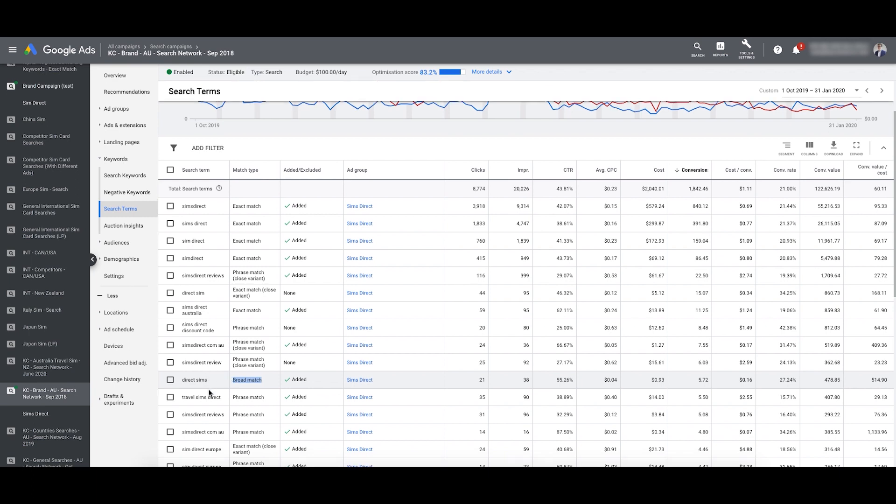
scroll(208, 394, "down", 1)
scroll(202, 352, "down", 2)
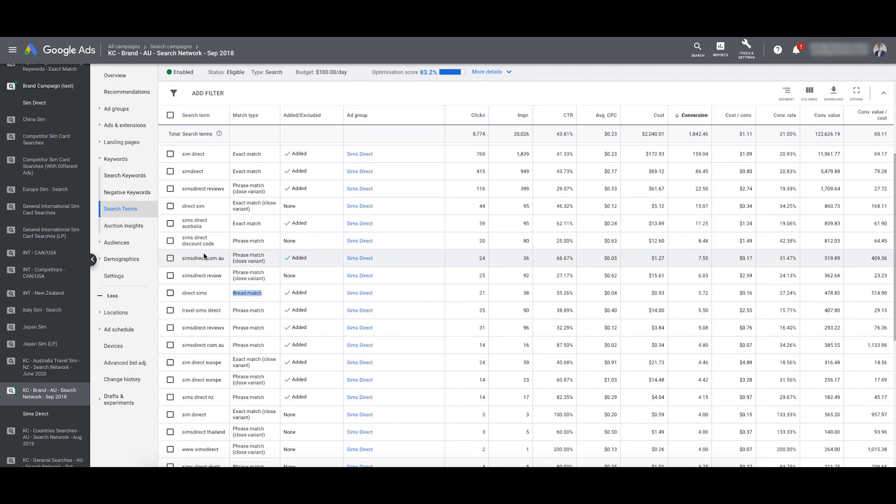
scroll(206, 325, "down", 3)
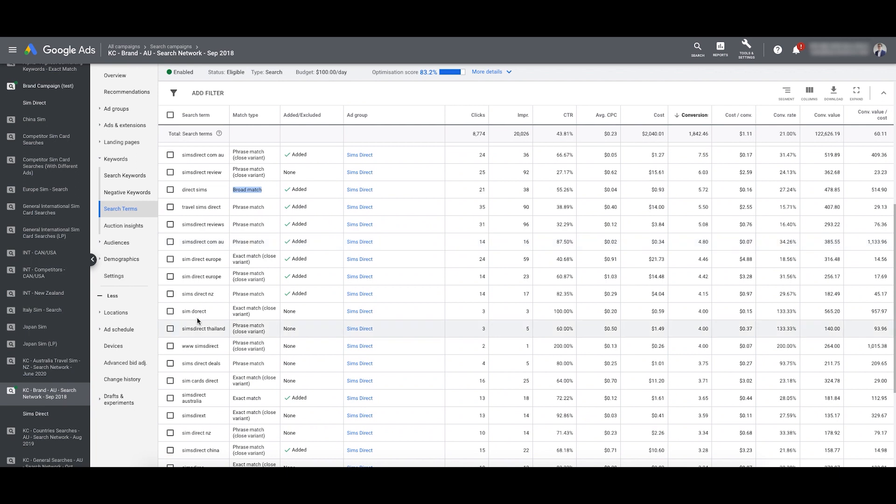
scroll(206, 309, "down", 1)
scroll(205, 313, "down", 2)
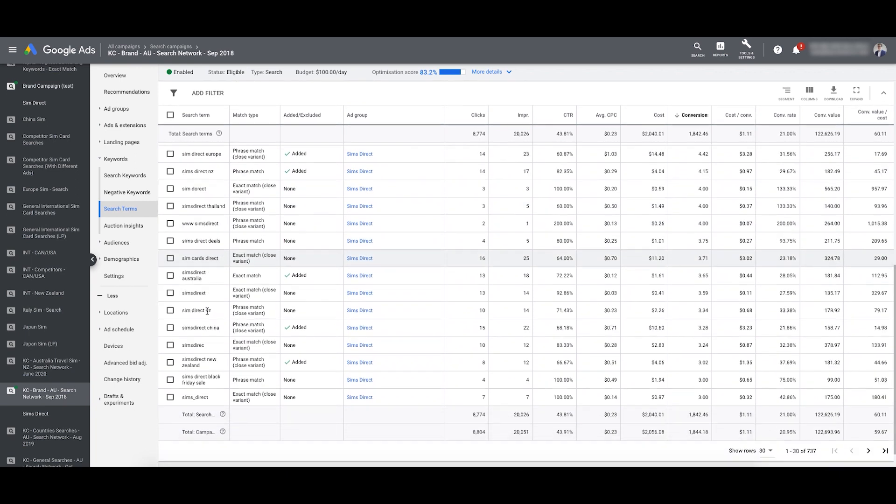
scroll(205, 315, "up", 6)
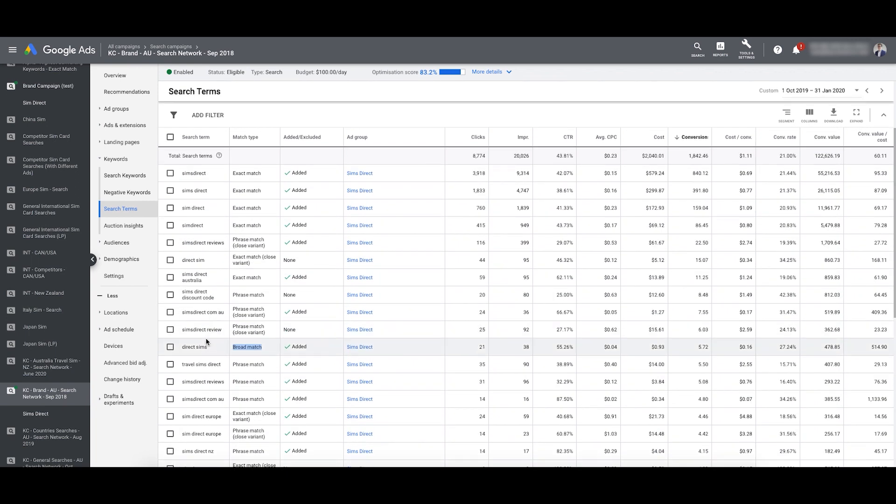
left_click_drag(218, 299, 181, 292)
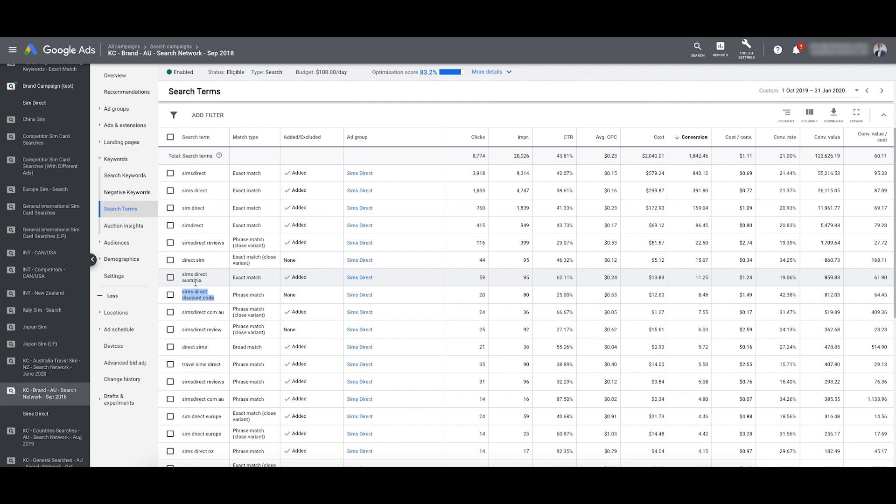
left_click(747, 49)
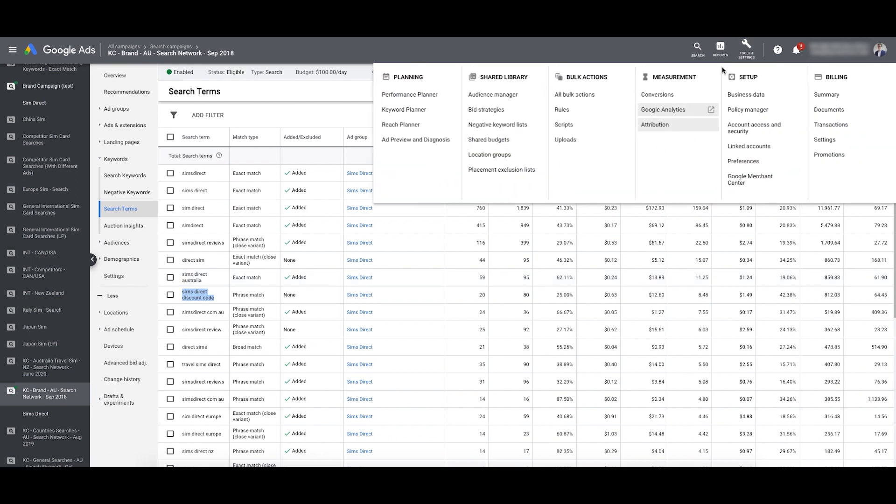
left_click(679, 125)
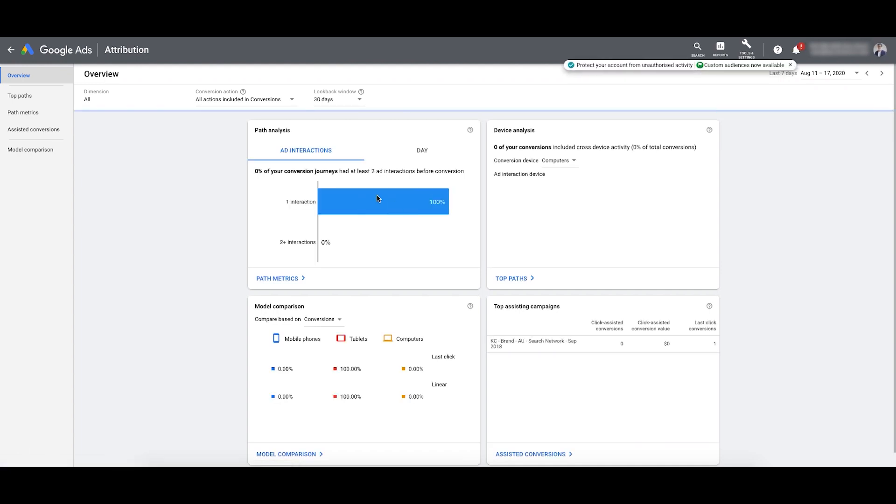
left_click(348, 104)
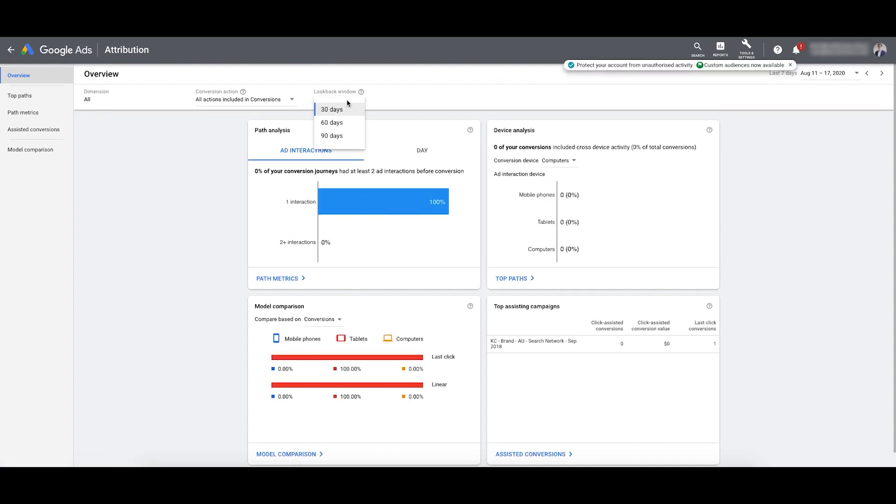
left_click(843, 74)
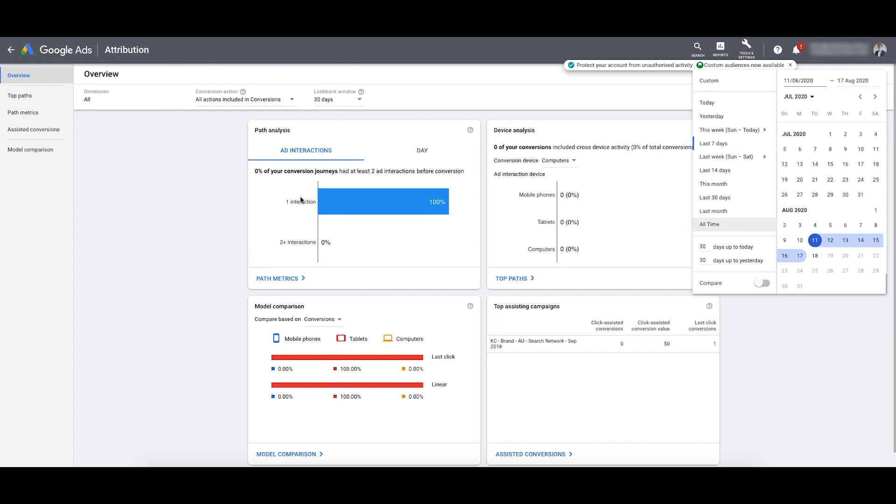
left_click(735, 225)
left_click_drag(255, 191, 458, 189)
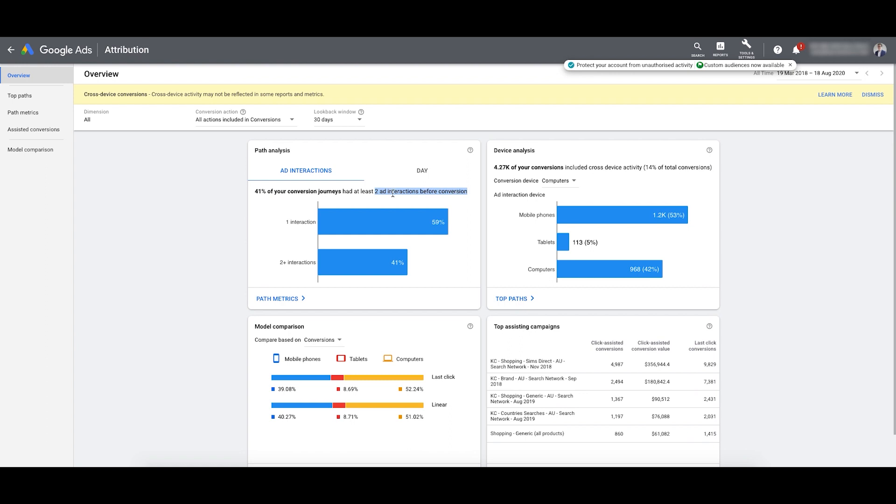
left_click_drag(255, 192, 464, 191)
left_click_drag(266, 191, 266, 189)
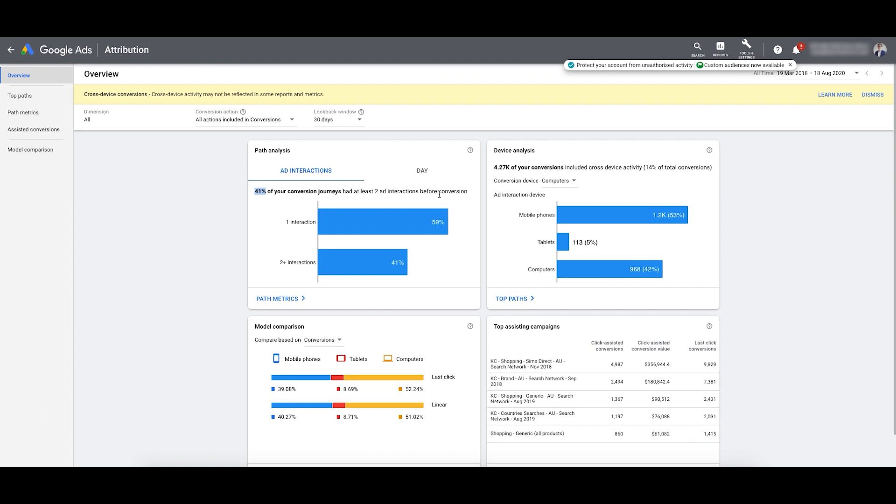
left_click(272, 190)
left_click_drag(256, 191, 267, 190)
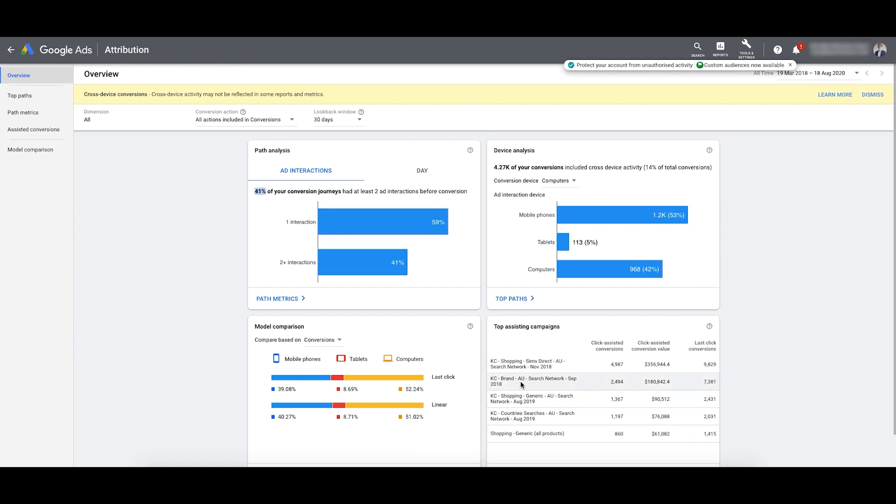
left_click_drag(636, 383, 493, 361)
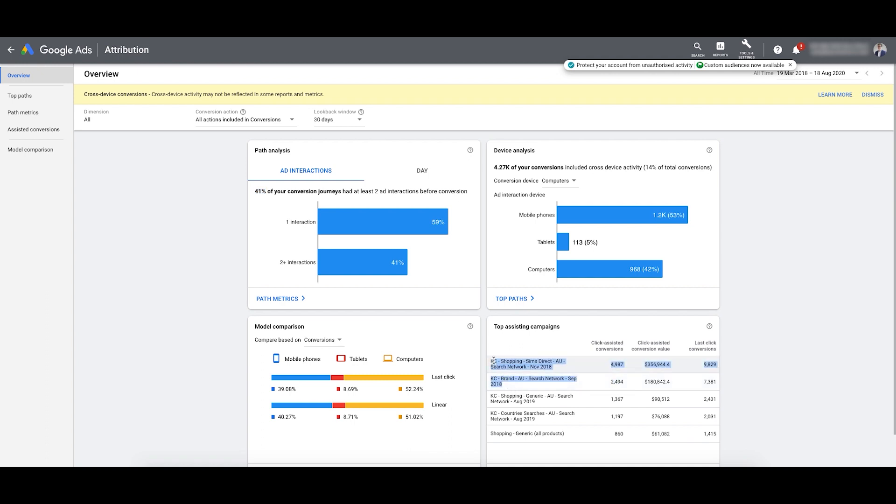
left_click(138, 134)
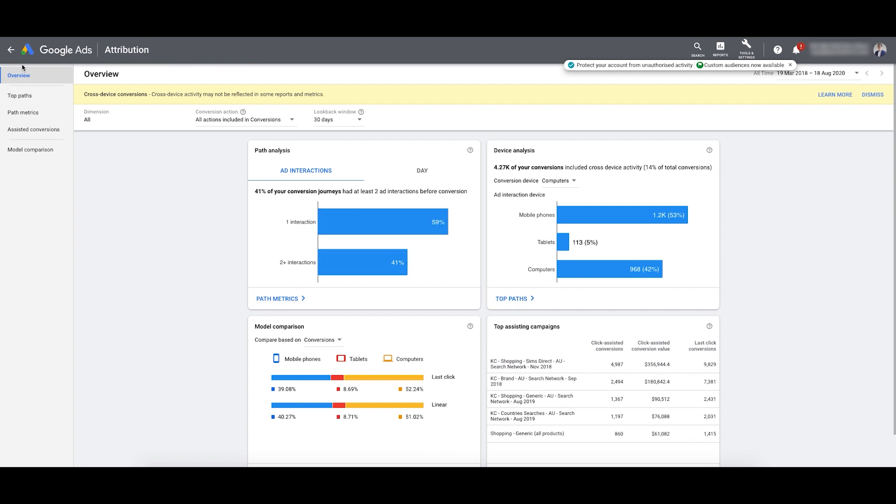
left_click(11, 50)
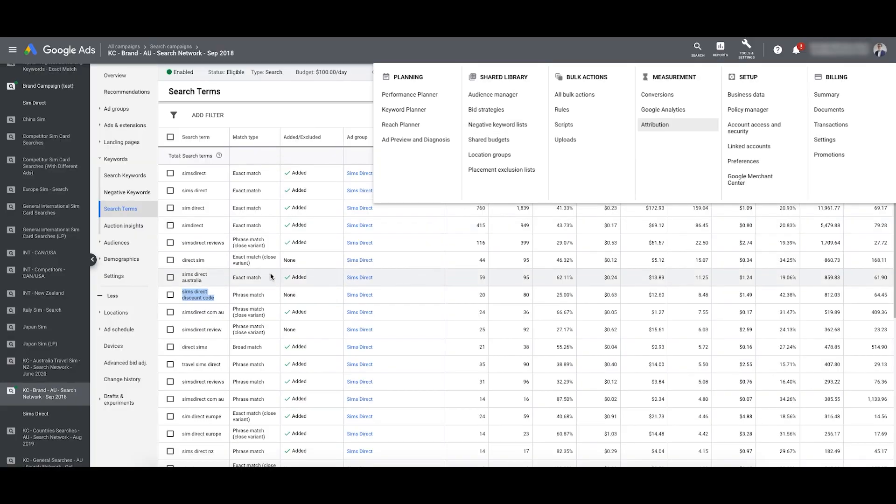
Step: Close the tools list and select the top search term rows, including 'simsdirect com au'
left_click(203, 279)
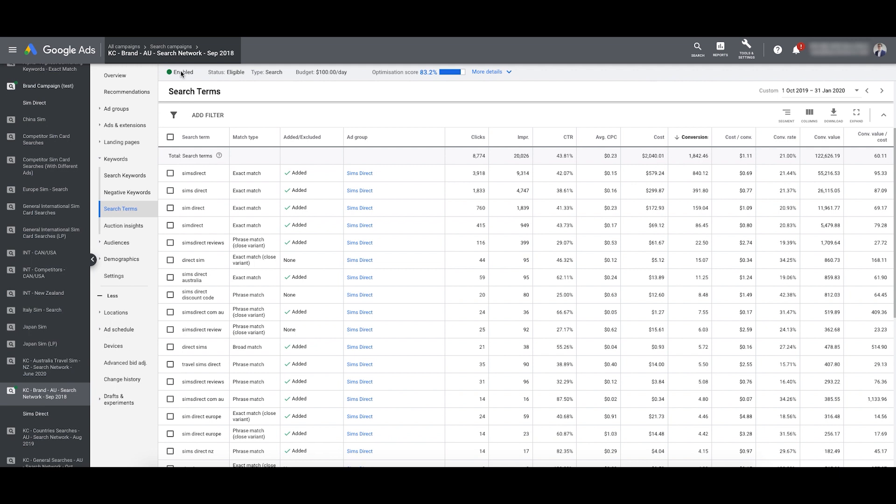
left_click_drag(224, 312, 189, 275)
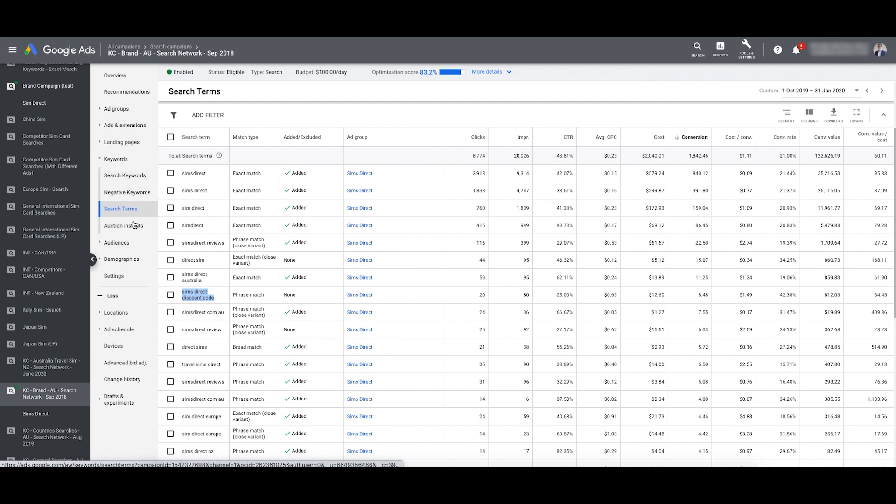
left_click_drag(181, 173, 217, 341)
right_click(217, 341)
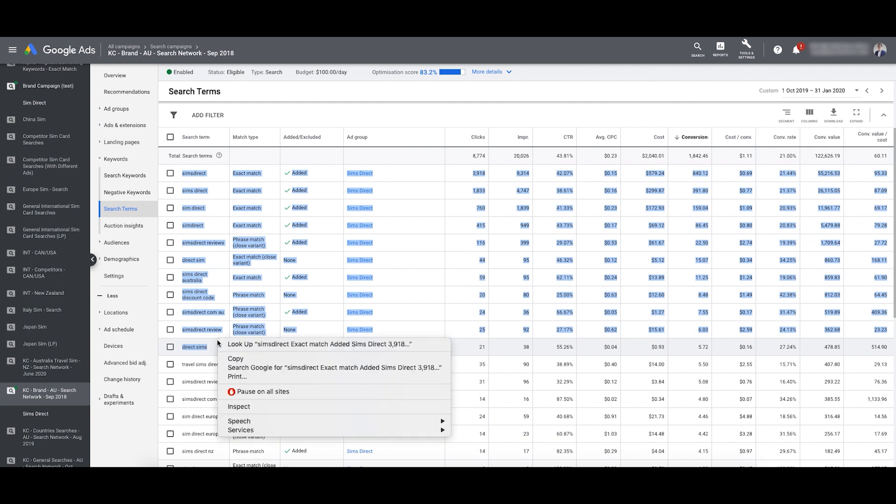
left_click(212, 321)
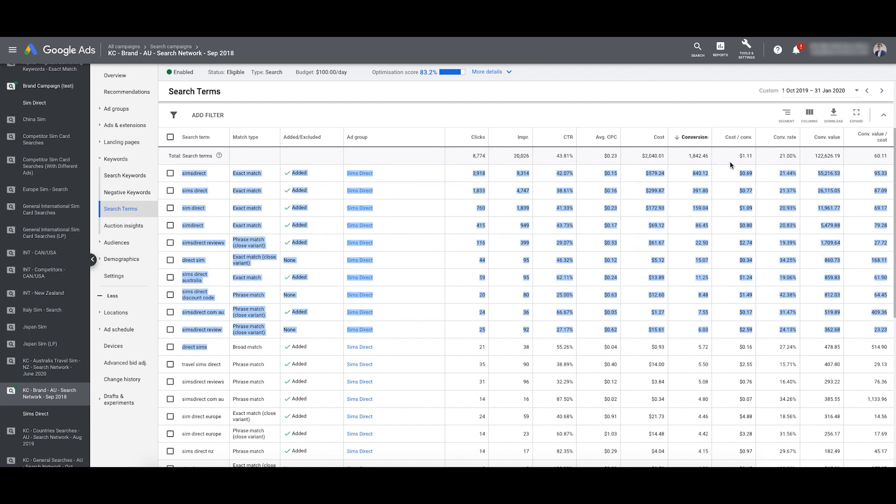
Step: Highlight the totals: 60.11 conv. value/cost, $1.11 cost/conv. and $0.23 average CPC
left_click_drag(873, 157, 889, 156)
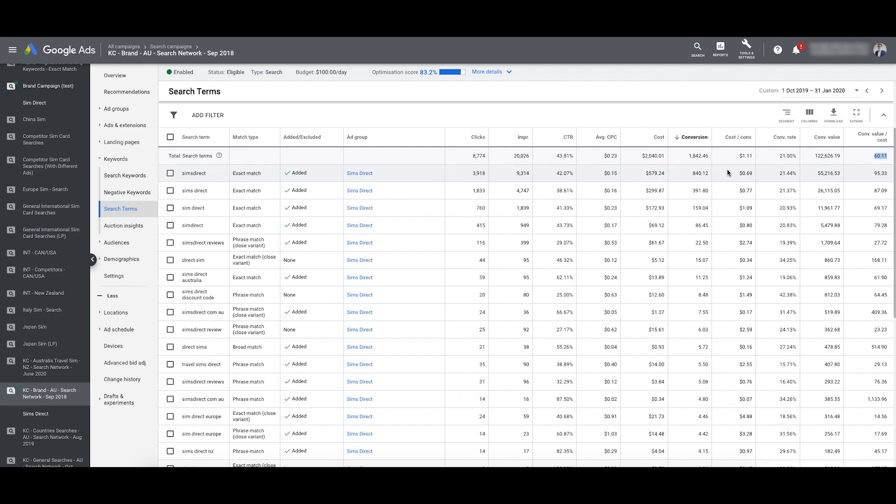
double_click(745, 156)
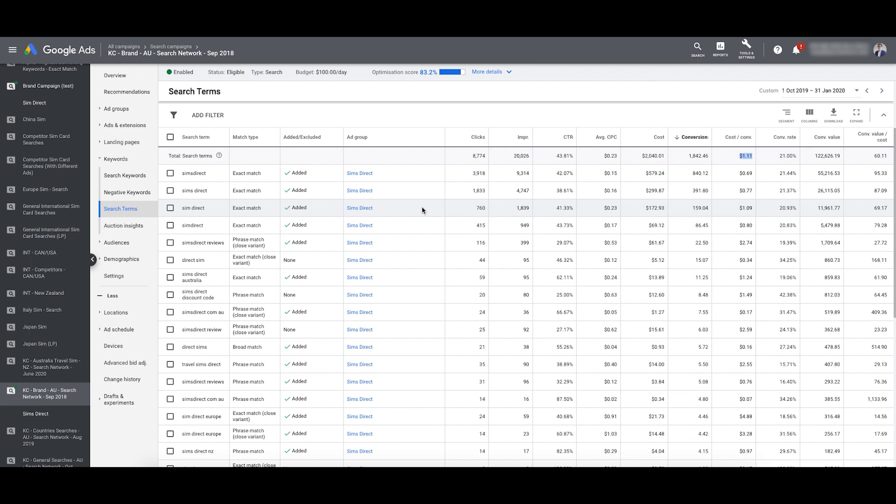
double_click(607, 156)
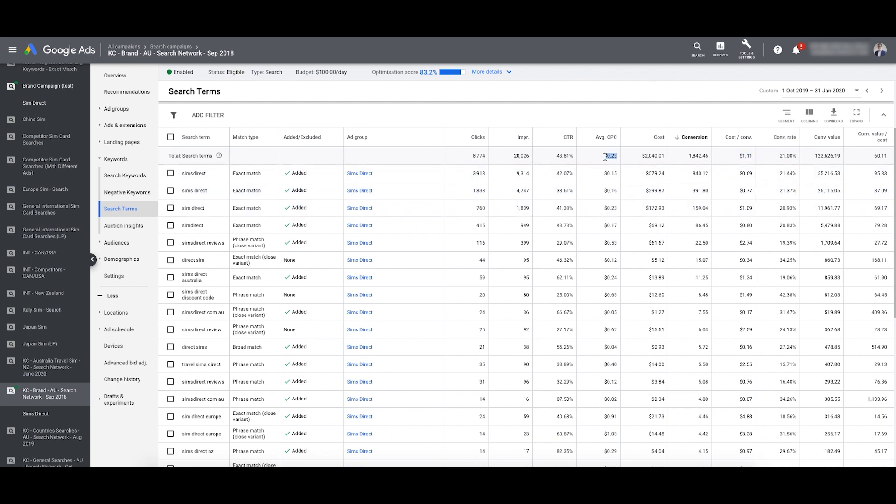